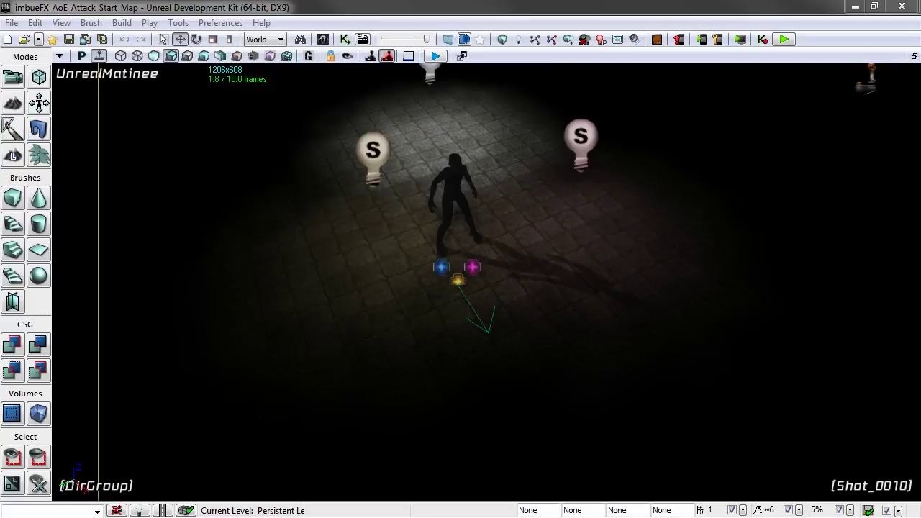
- In the Content Browser's Materials group, create a new material named FX_DistortionSphere_MAT
click(322, 39)
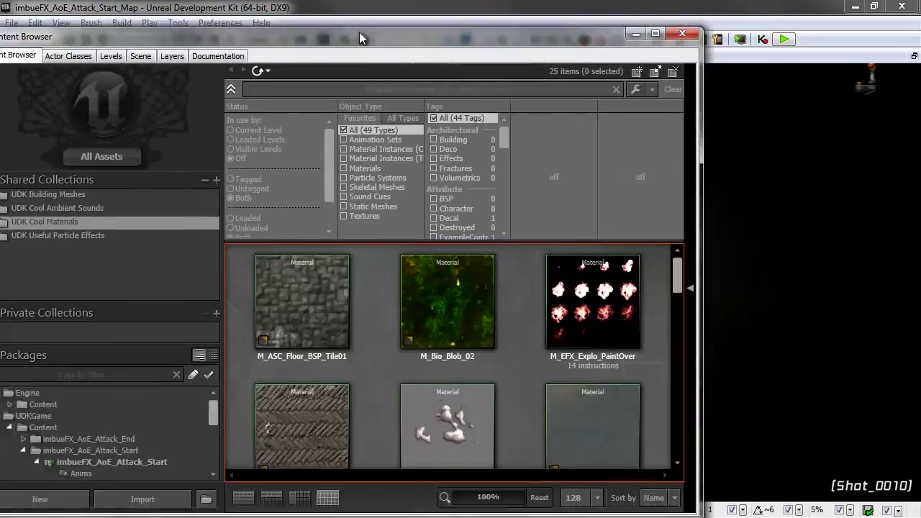
scroll(325, 415, down, 1)
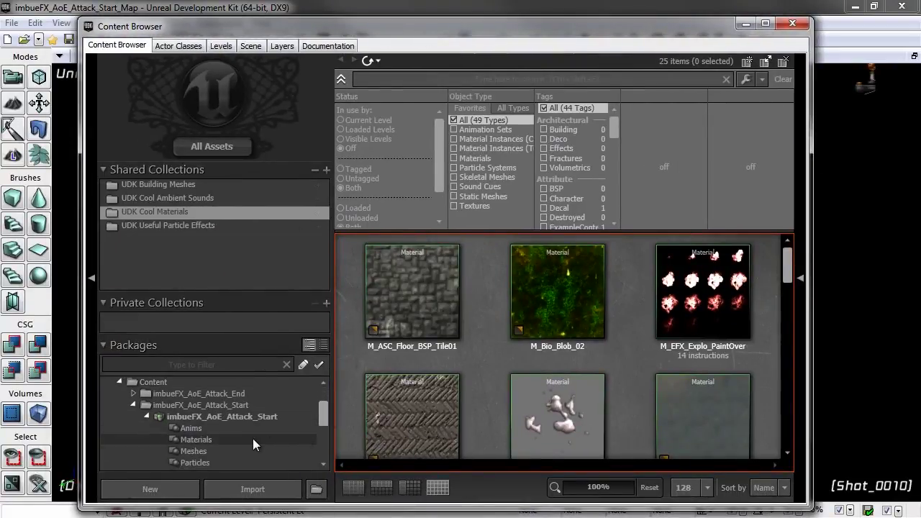
click(258, 438)
right_click(640, 335)
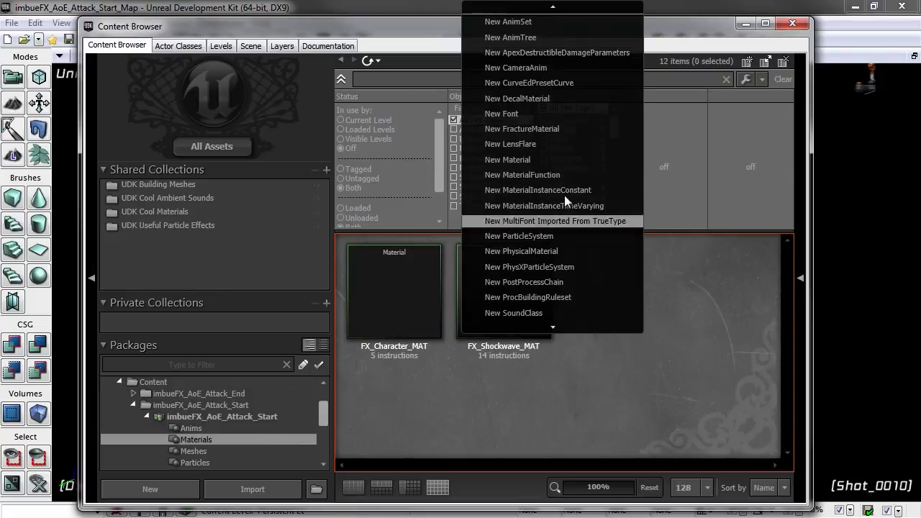
click(548, 161)
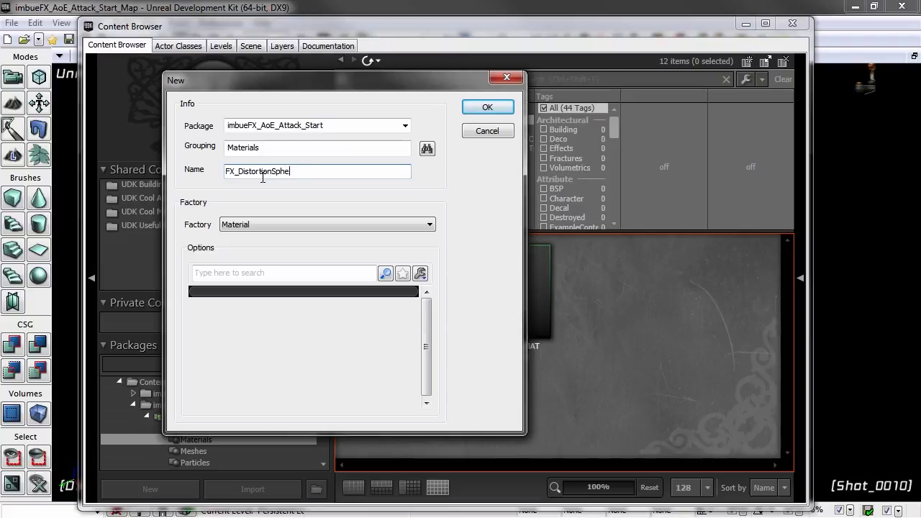
text(MAT)
key(Return)
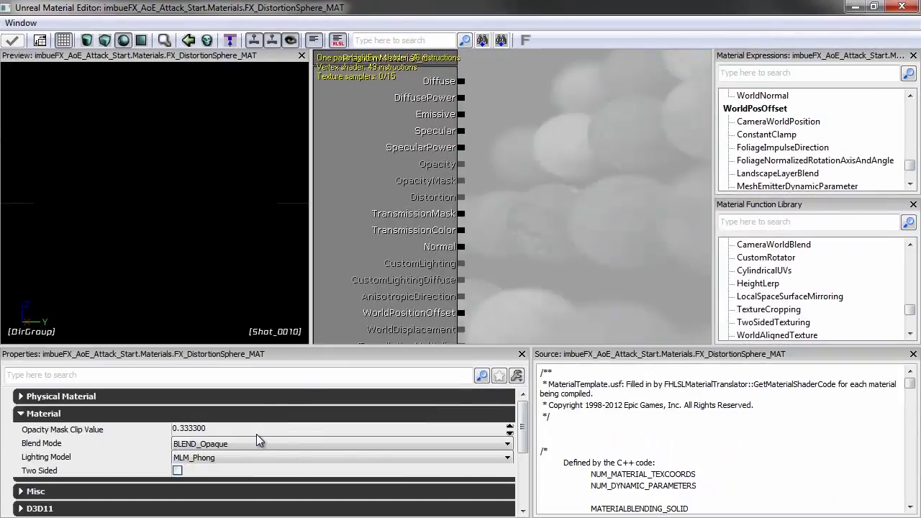
- Set the material's Blend Mode to BLEND_Additive and Lighting Model to MLM_Unlit
click(246, 441)
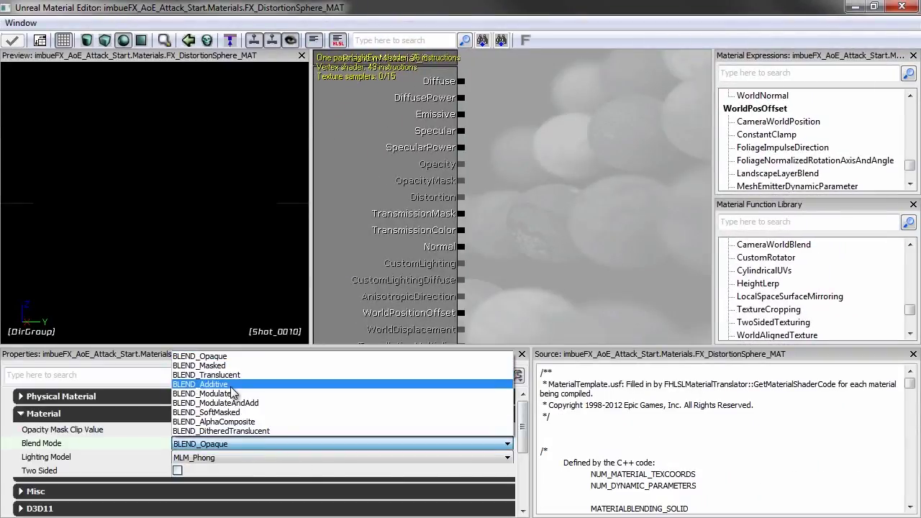
click(197, 459)
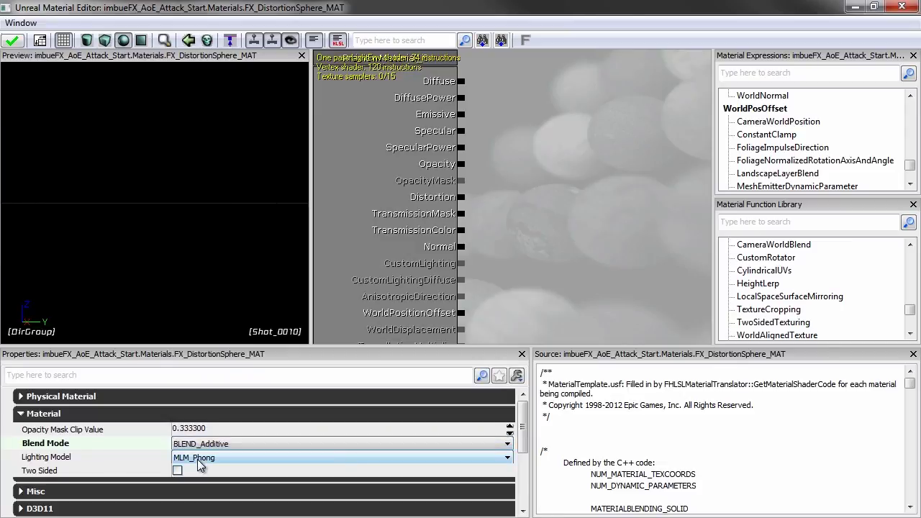
click(197, 459)
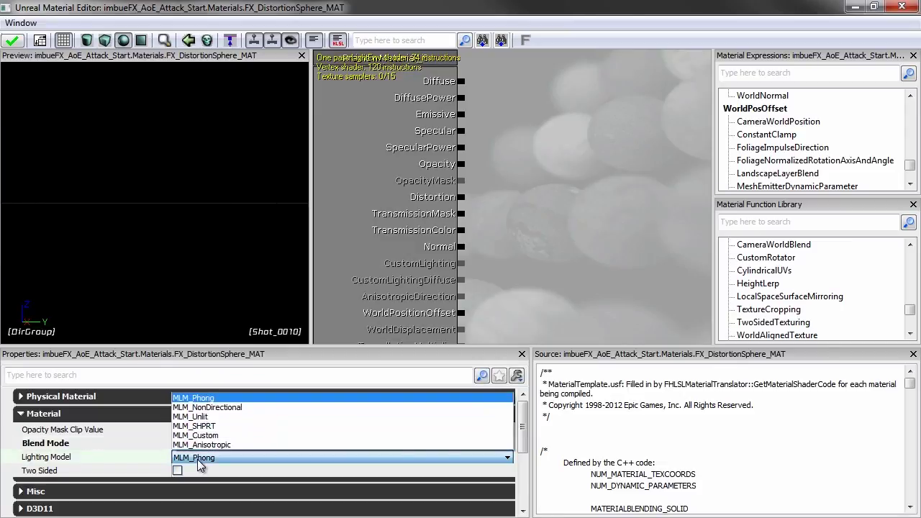
click(222, 418)
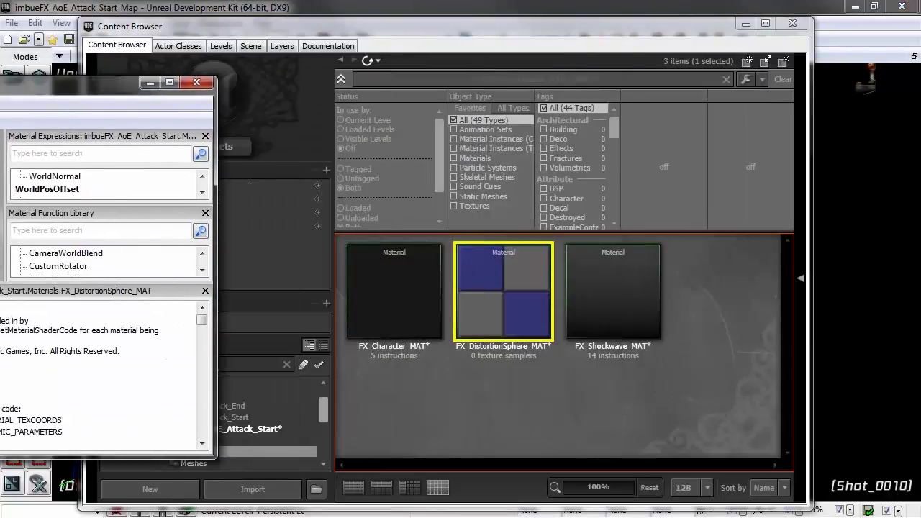
- Select FX_RockyNoise_NORM in the Textures group and add it as a Texture Sample node
click(213, 466)
scroll(214, 446, down, 1)
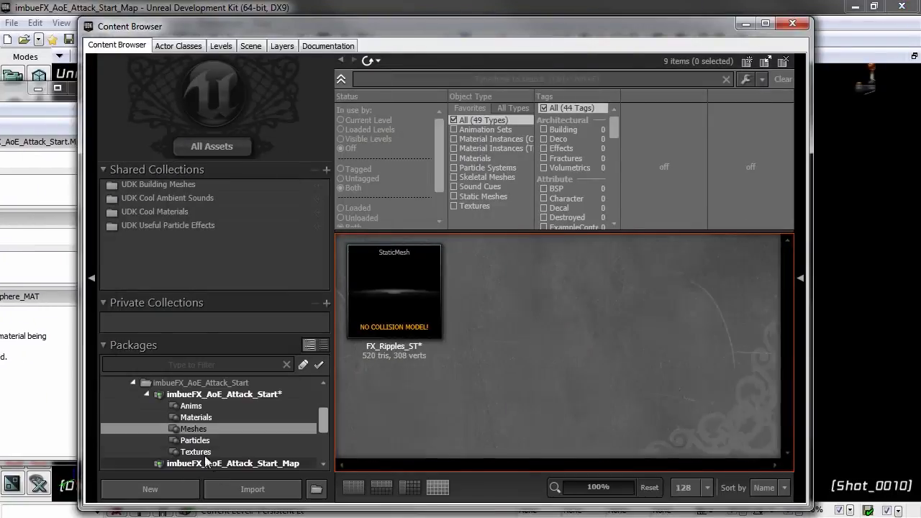
click(196, 452)
click(413, 283)
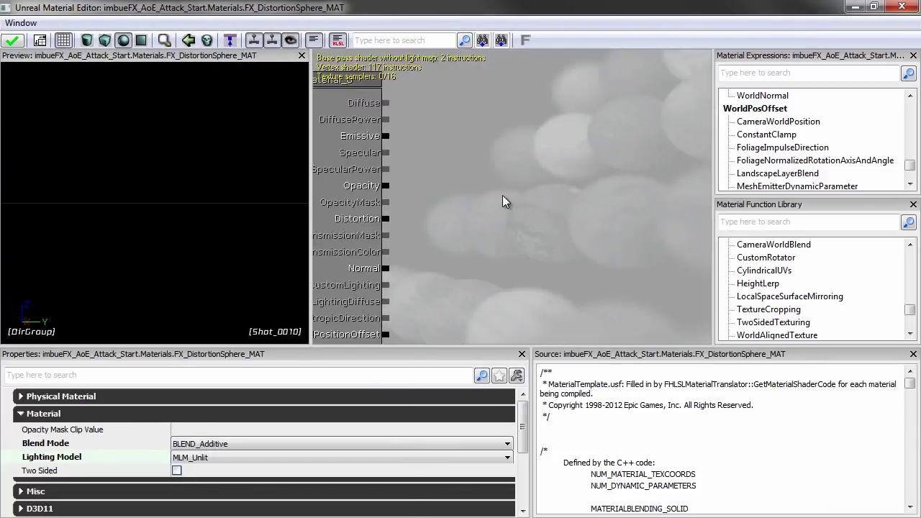
click(500, 196)
- Wire the FX_RockyNoise_NORM Texture Sample into Distortion and reposition the node
drag(450, 254, 418, 191)
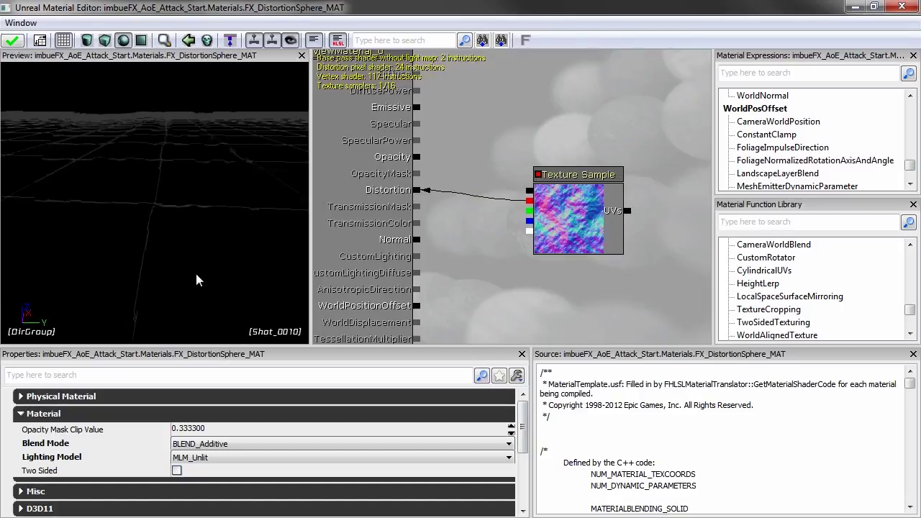
drag(211, 254, 243, 282)
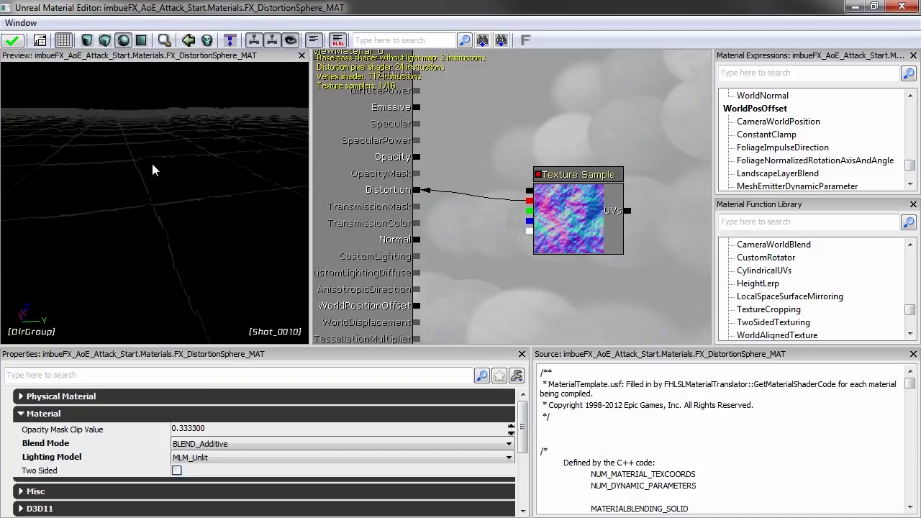
drag(155, 154, 151, 156)
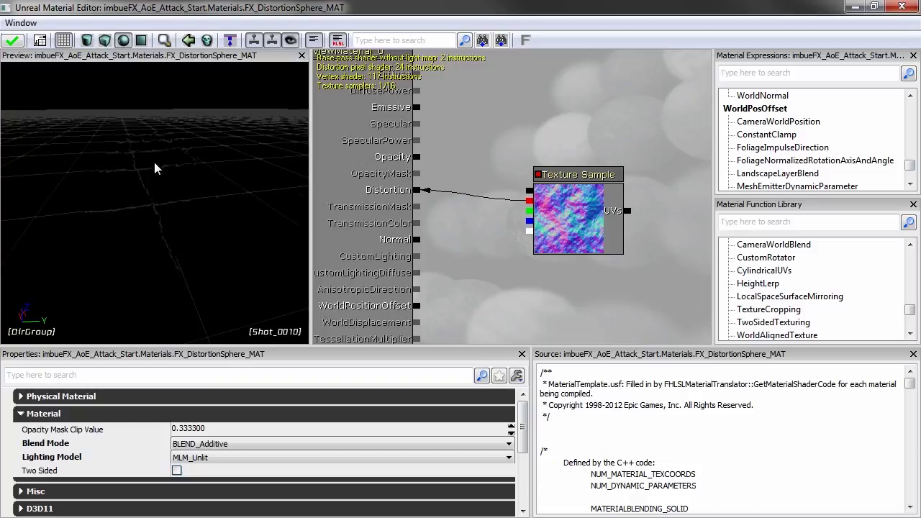
drag(651, 280, 467, 252)
click(467, 248)
drag(492, 209, 525, 240)
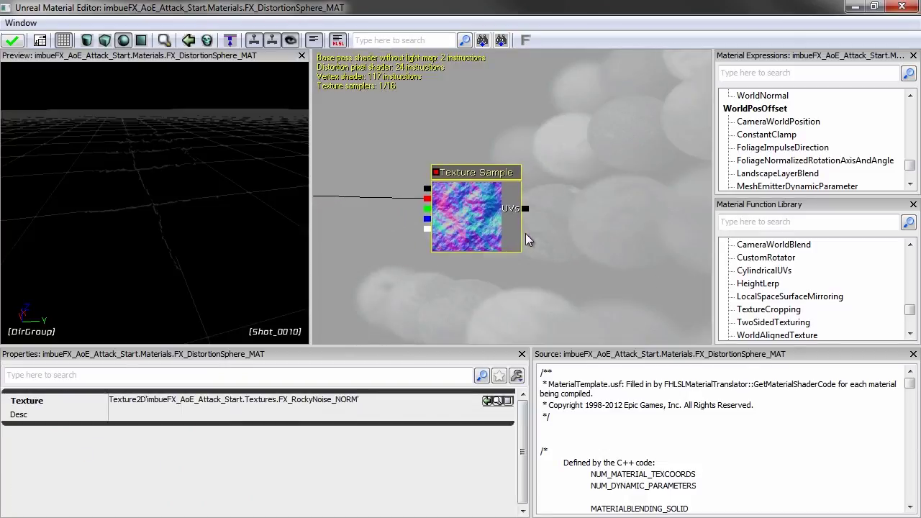
- Add a Panner node and connect it to the Texture Sample's UVs input
click(621, 180)
drag(621, 210, 525, 208)
click(654, 231)
drag(654, 231, 617, 220)
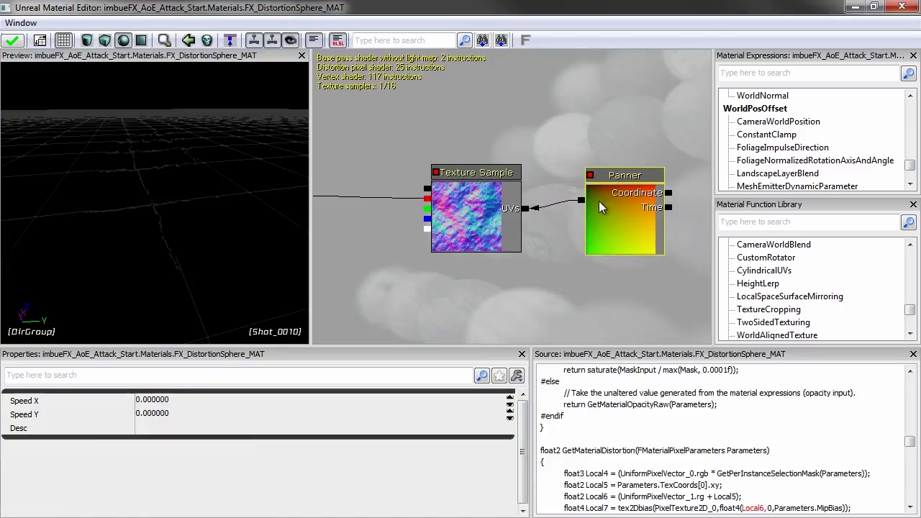
click(170, 419)
- Set the Panner's Speed Y to -4
text(-4)
key(Return)
drag(206, 209, 204, 172)
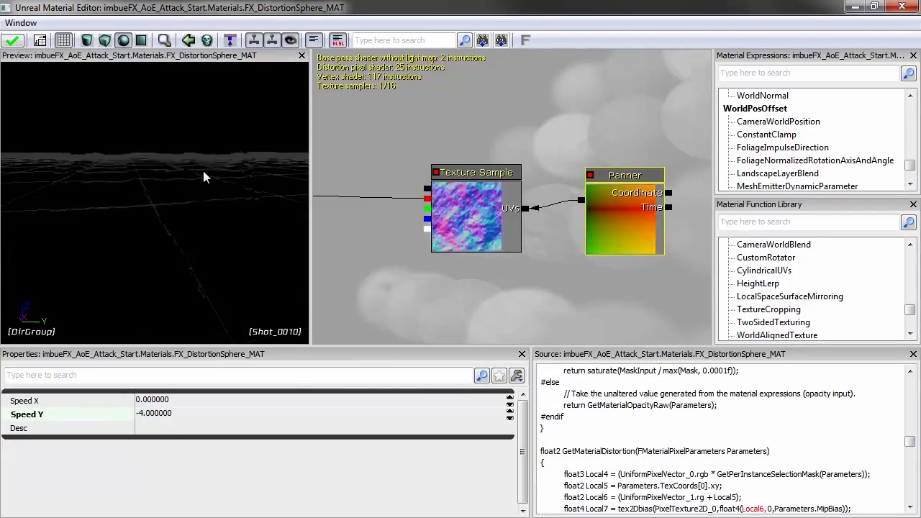
drag(567, 256, 450, 284)
- Add a TextureCoordinate node feeding the Panner's Coordinate input
click(726, 73)
text(tex)
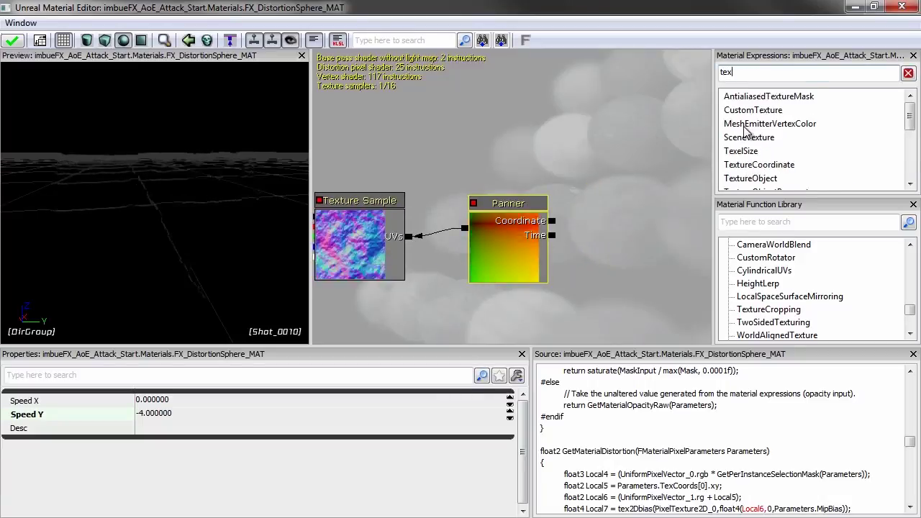
drag(764, 166, 675, 191)
drag(629, 213, 551, 220)
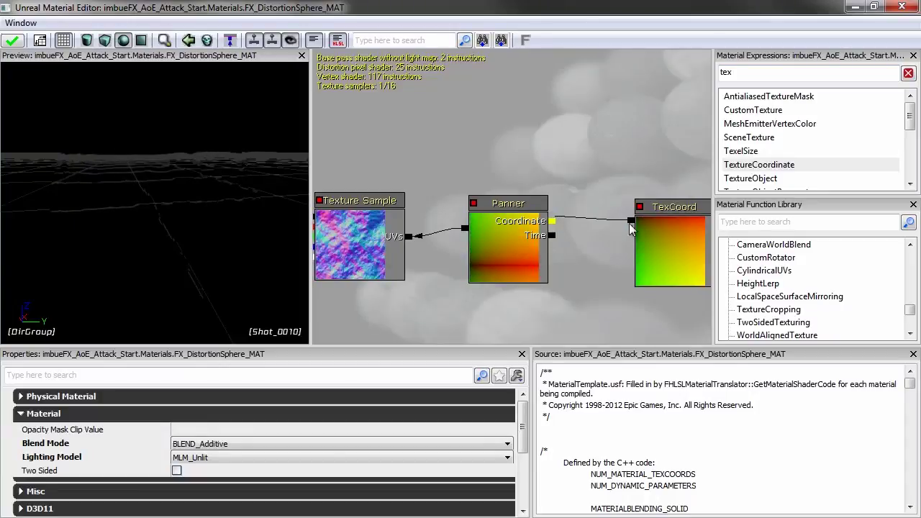
click(649, 232)
- Set the TexCoord's UTiling to 10 and VTiling to 0.3
click(131, 415)
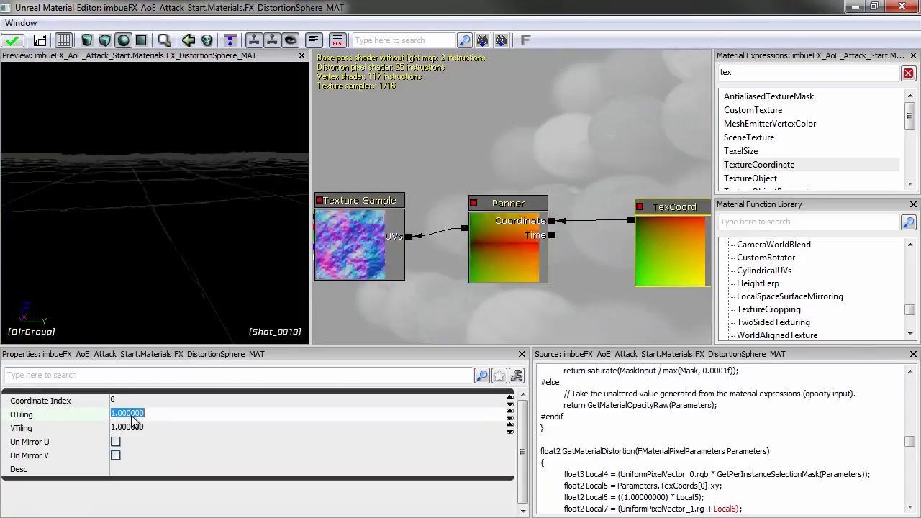
text(10)
key(Return)
click(134, 428)
text(0.3)
key(Return)
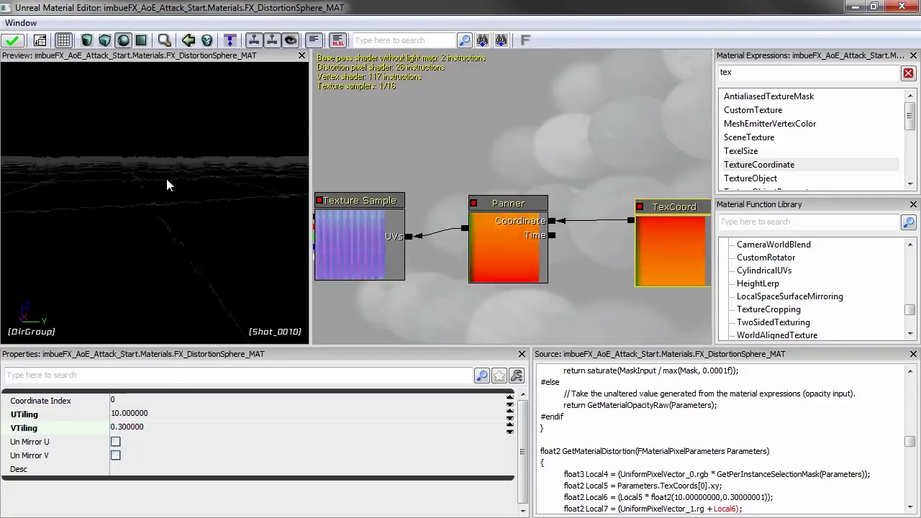
- Apply the material changes and close the Material Editor
mouse_move(136, 162)
mouse_down()
mouse_move(128, 261)
mouse_move(143, 145)
mouse_up()
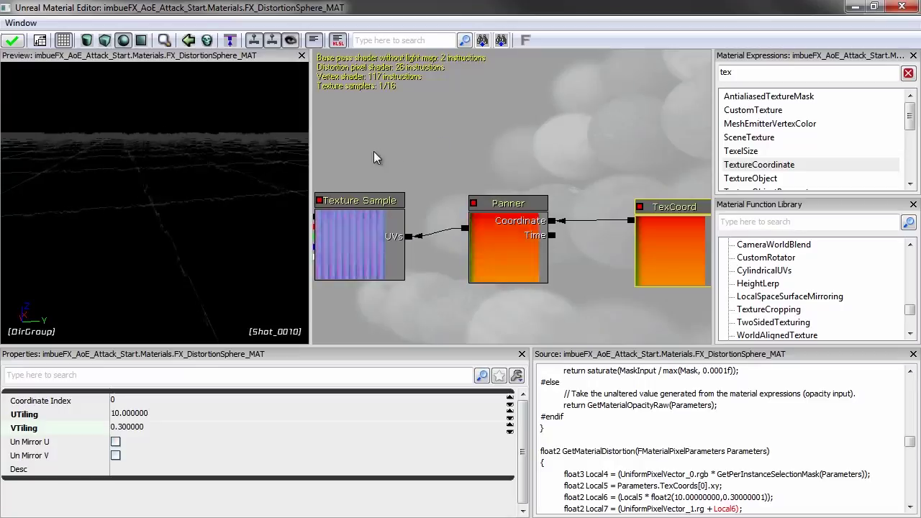
drag(376, 150, 452, 161)
scroll(383, 173, down, 3)
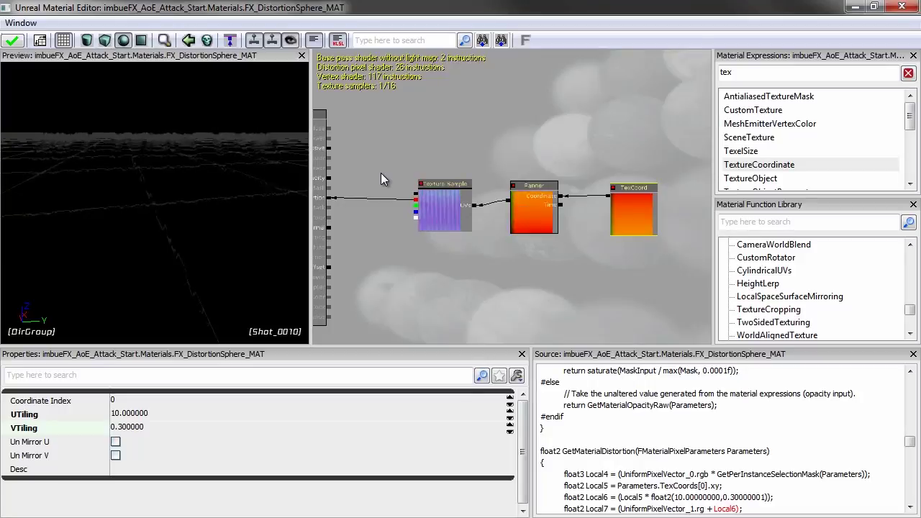
click(11, 41)
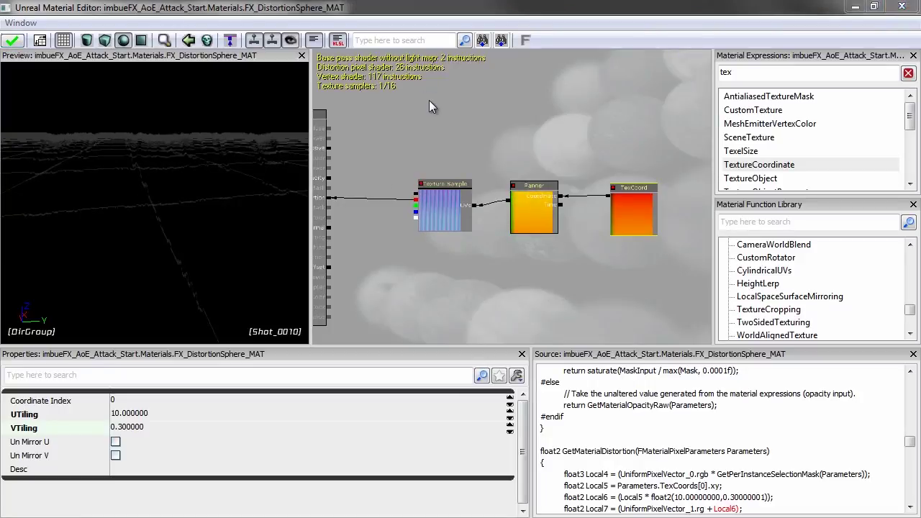
click(901, 7)
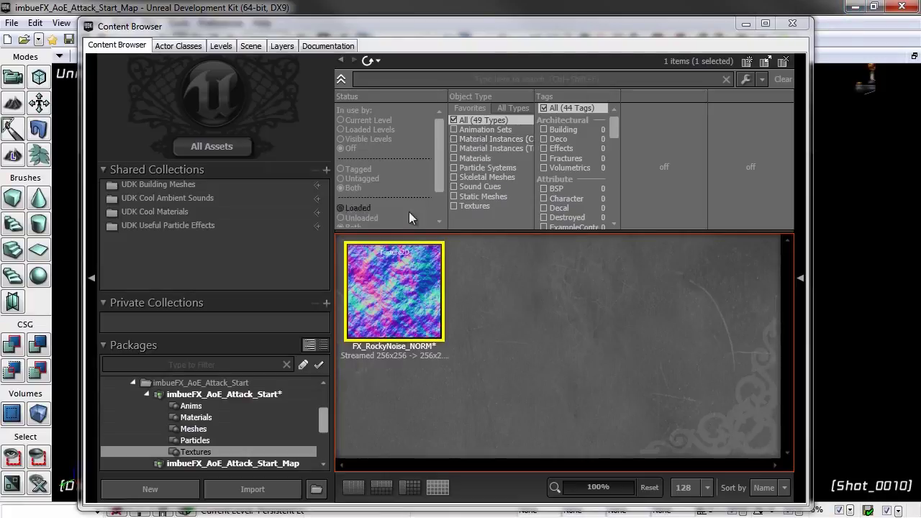
- Import Dropbox/AoE_Attack/SourceArt/Meshes/FX_Sphere_ST.fbx as a static mesh into the Meshes group
click(194, 429)
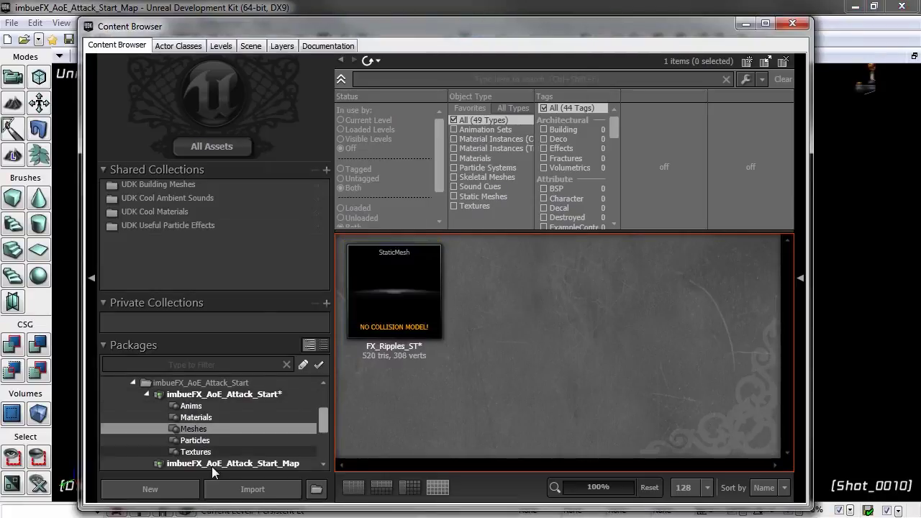
click(253, 489)
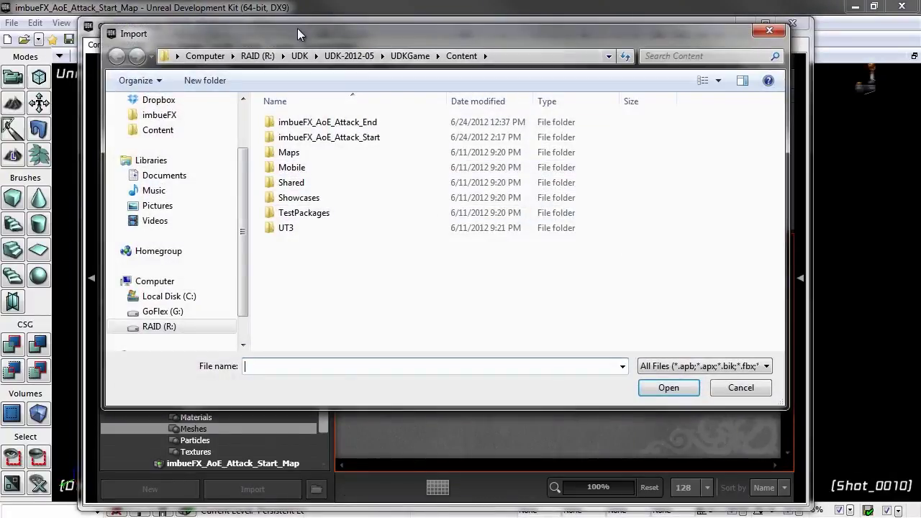
drag(239, 170, 242, 123)
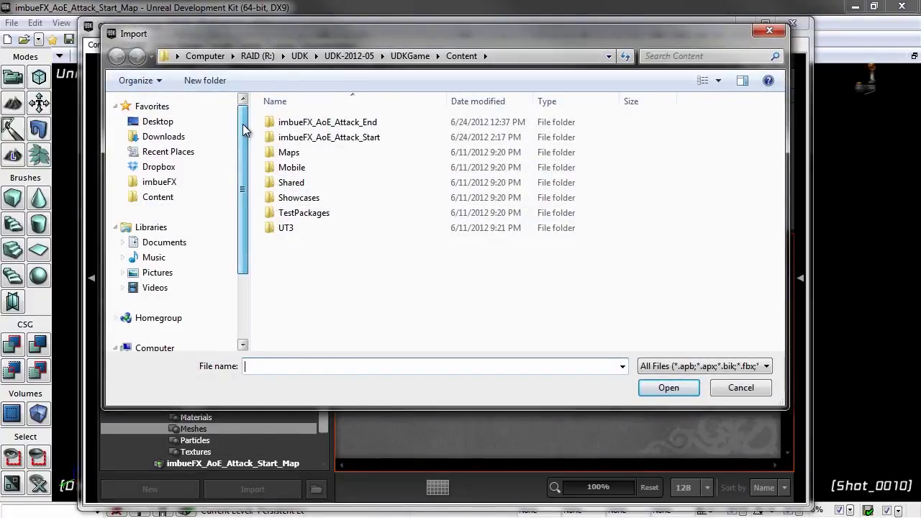
click(176, 167)
double_click(381, 137)
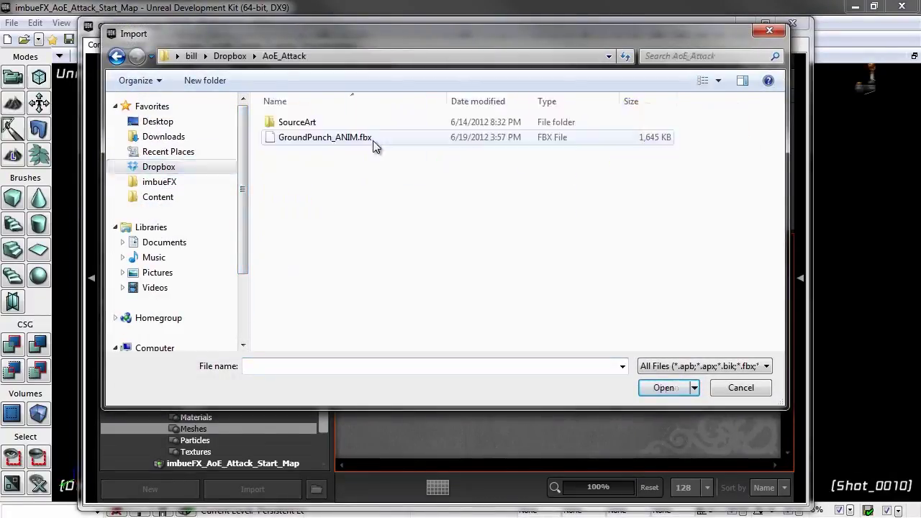
double_click(302, 122)
double_click(292, 137)
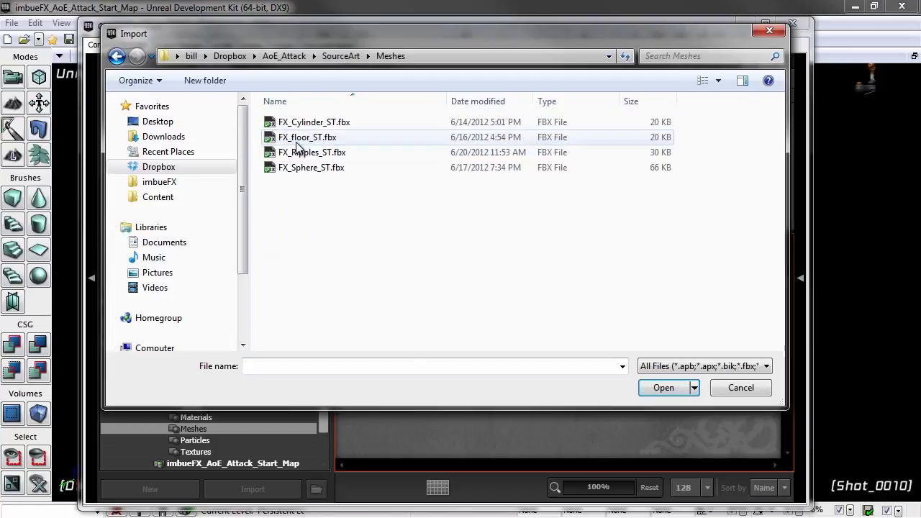
double_click(307, 170)
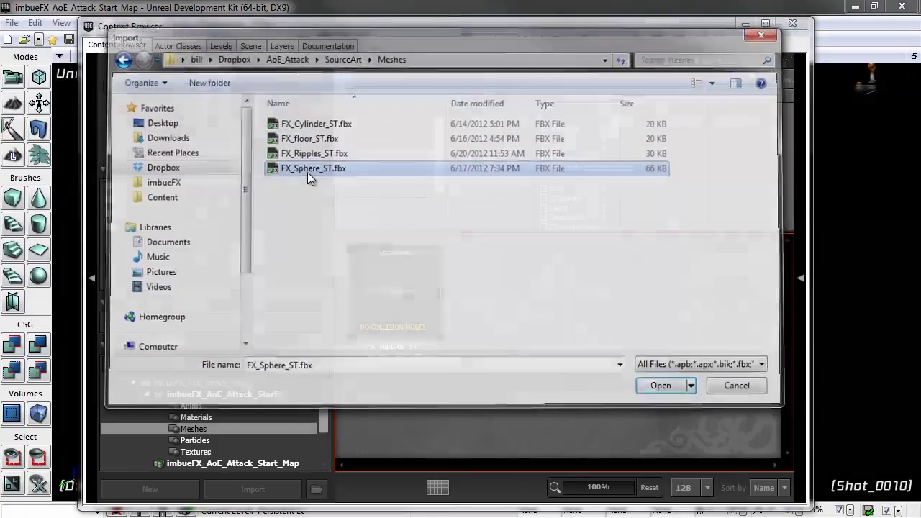
key(Tab)
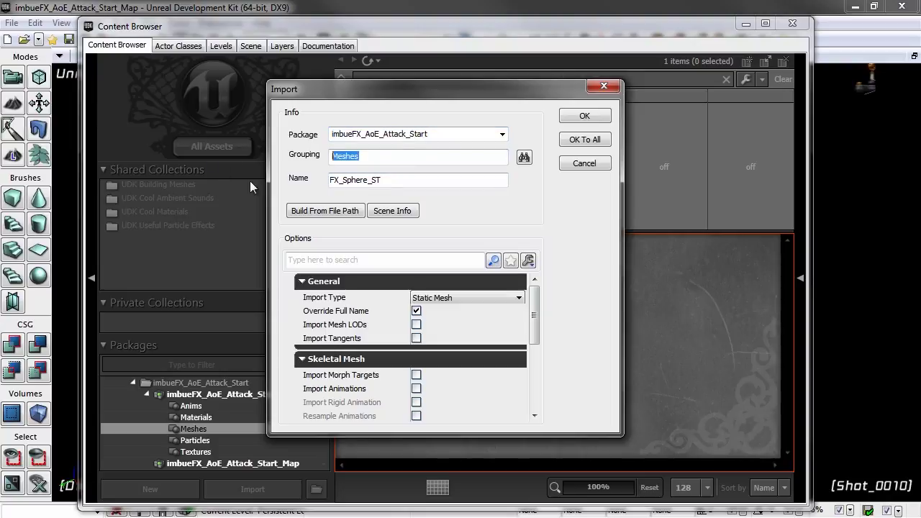
click(584, 117)
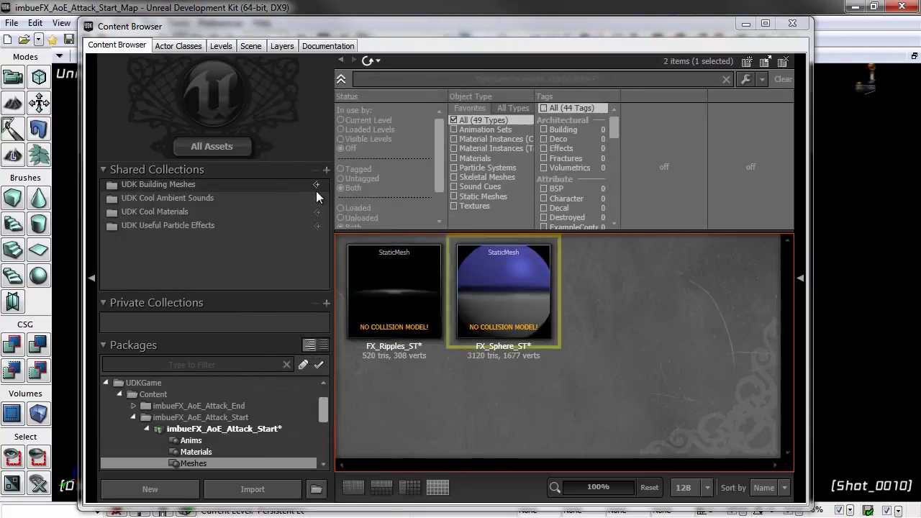
- Select FX_DistortionSphere_MAT in the Materials group, then return to Meshes
click(196, 452)
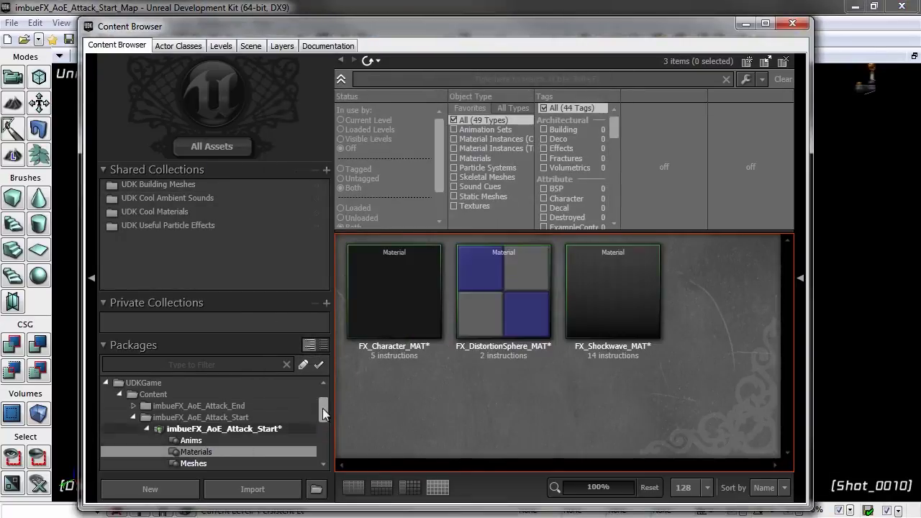
click(511, 301)
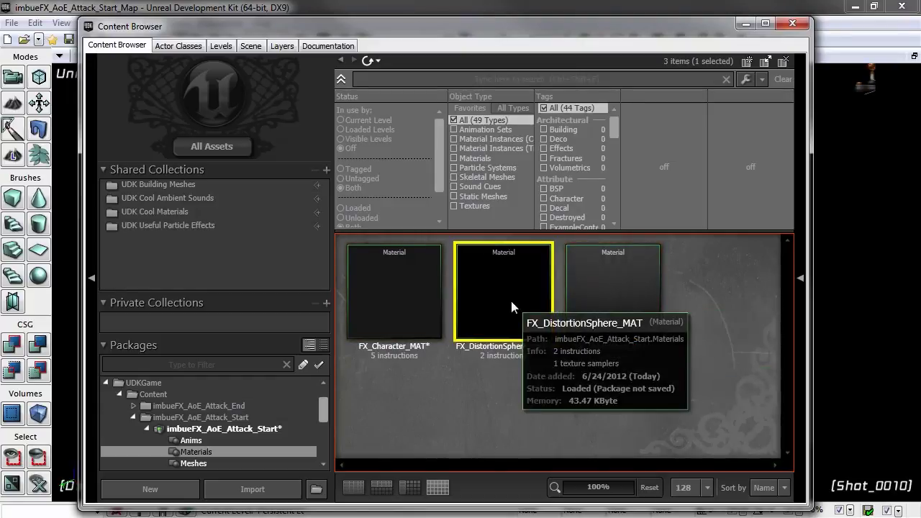
click(194, 463)
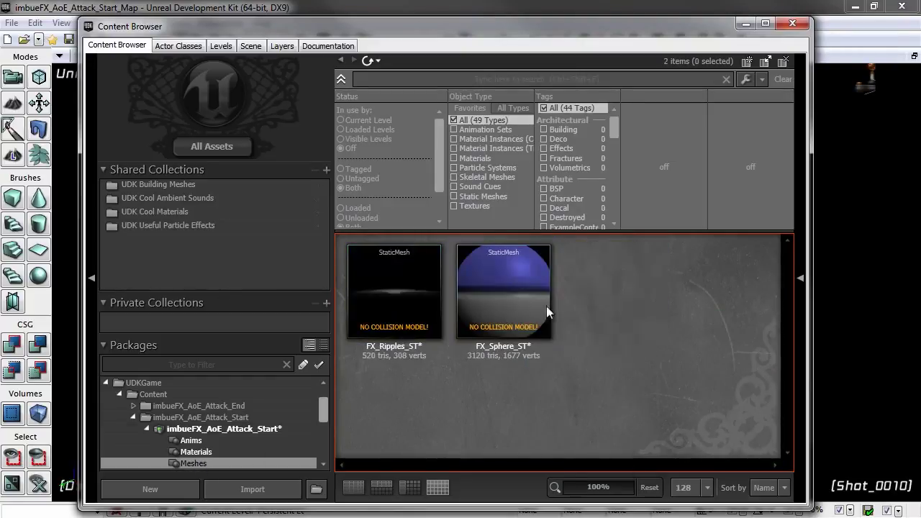
- Assign FX_DistortionSphere_MAT to FX_Sphere_ST's material element [0] and close the Static Mesh Editor
double_click(517, 304)
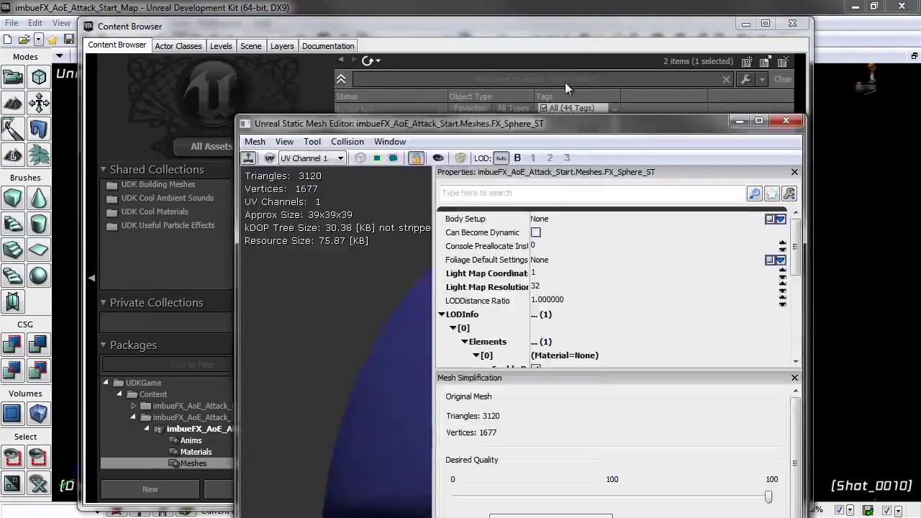
scroll(912, 216, down, 2)
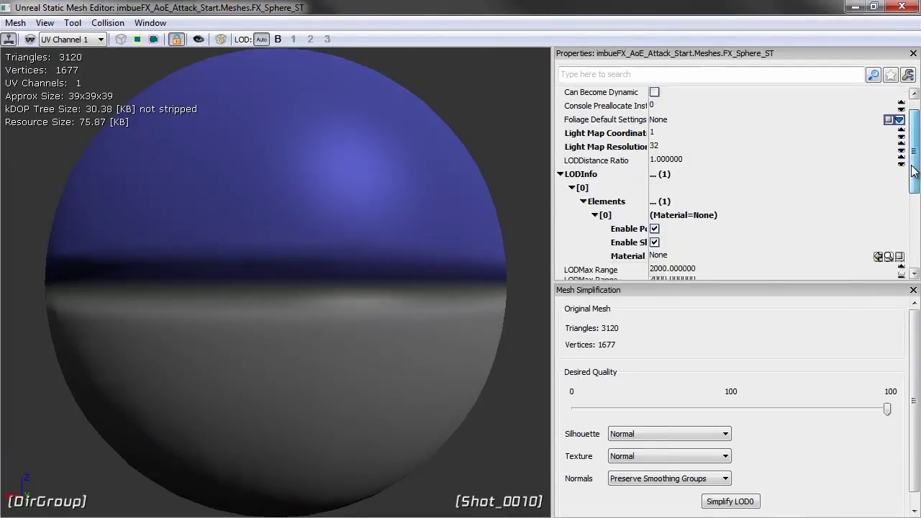
click(748, 208)
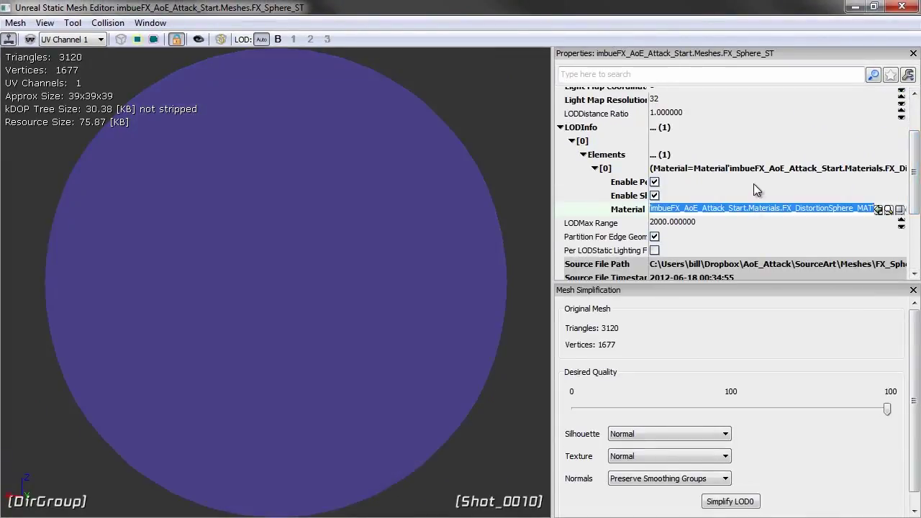
click(655, 100)
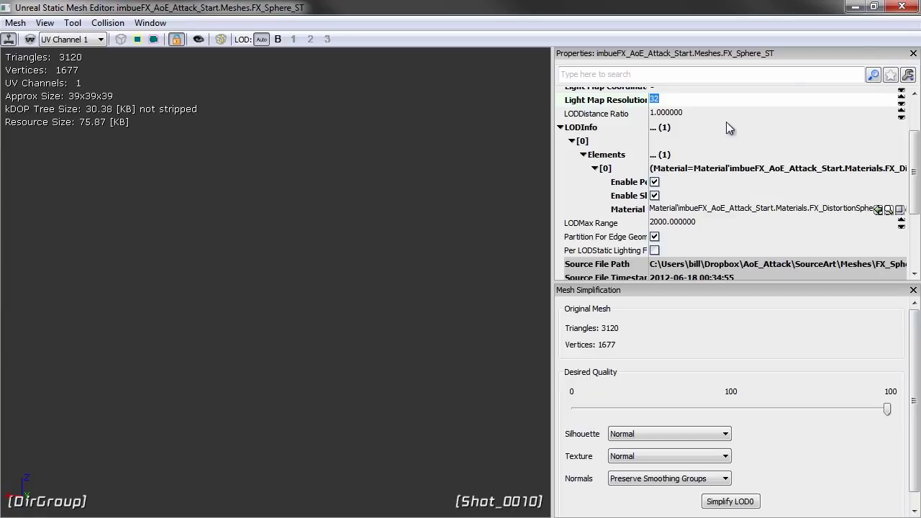
click(903, 7)
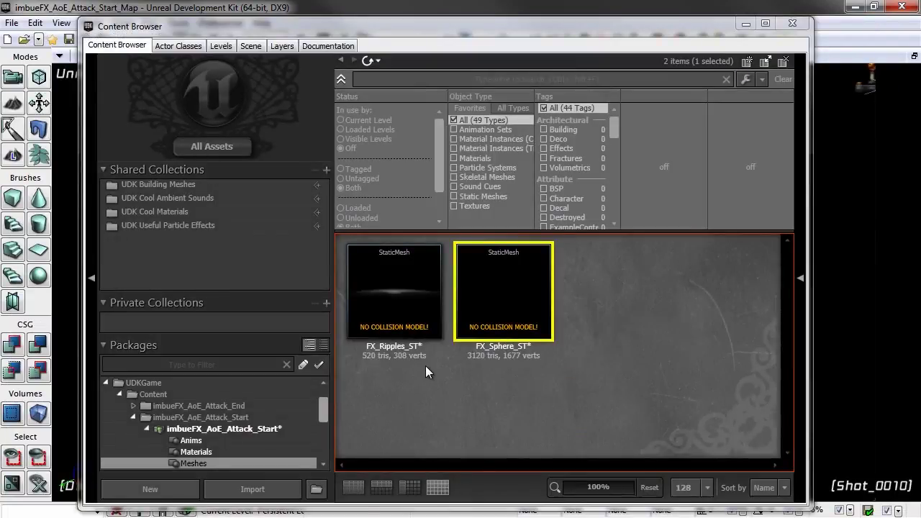
- Open the AoE_Attack_P particle system in Cascade
scroll(325, 414, down, 1)
click(236, 440)
click(388, 303)
double_click(393, 309)
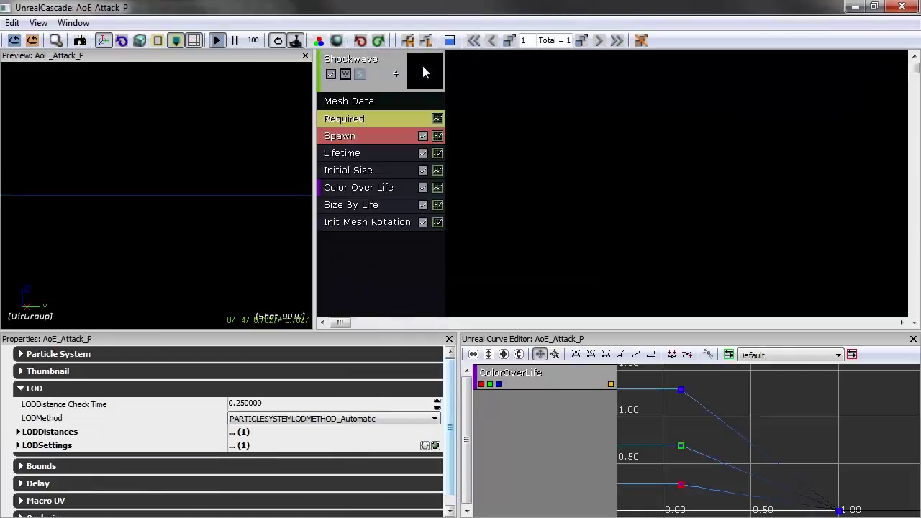
- Add a new sprite emitter and name it DistortionSphere
right_click(519, 47)
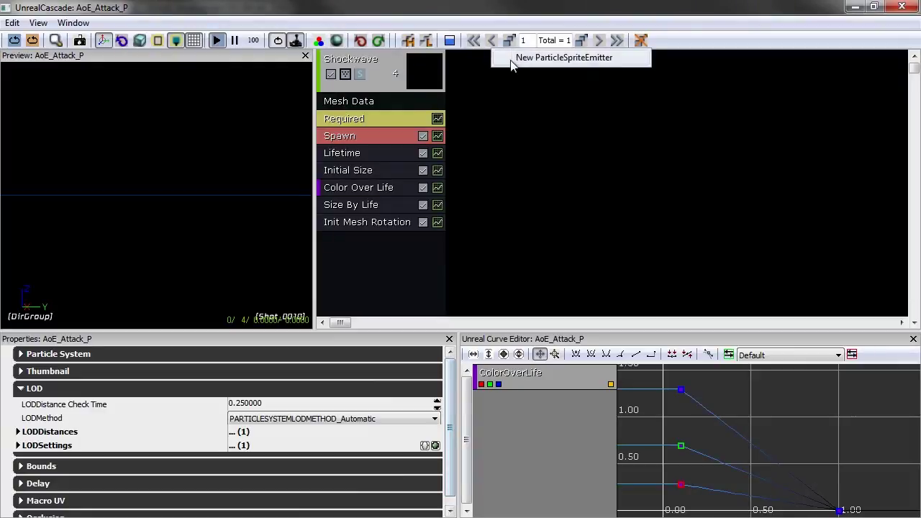
click(516, 64)
click(505, 62)
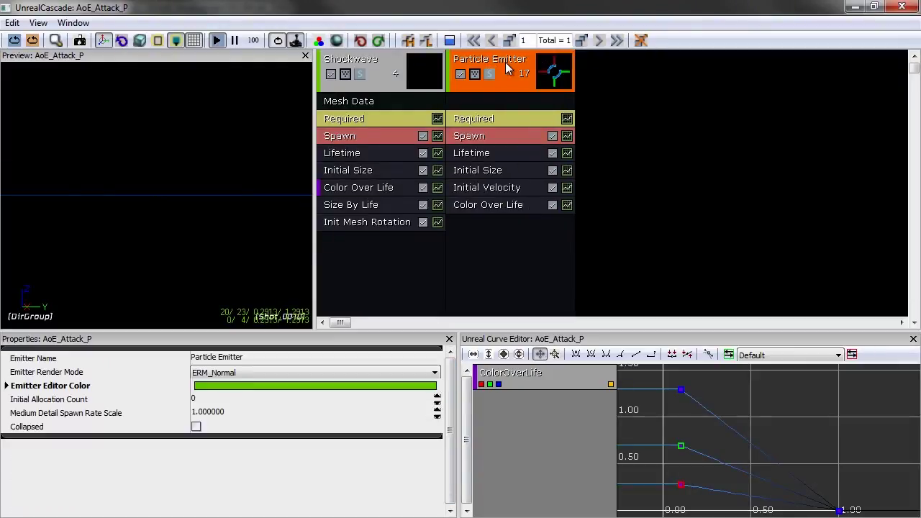
click(240, 359)
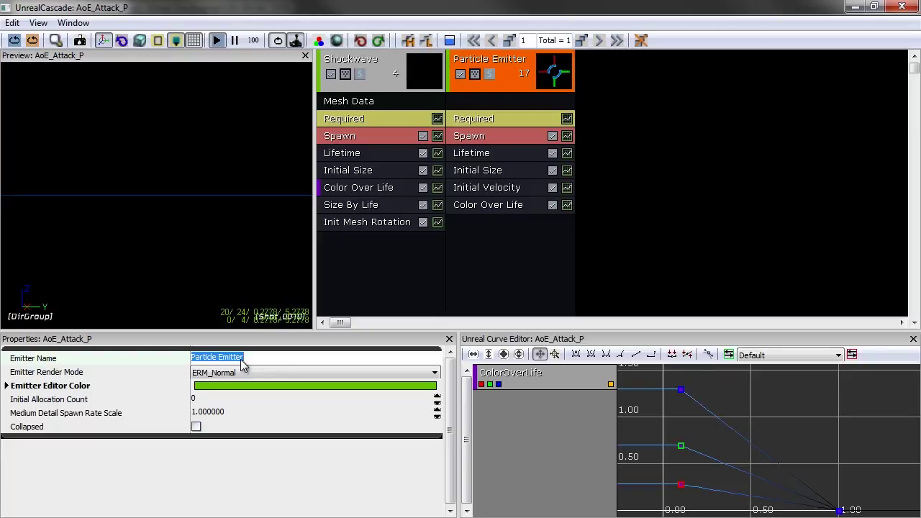
text(Dist)
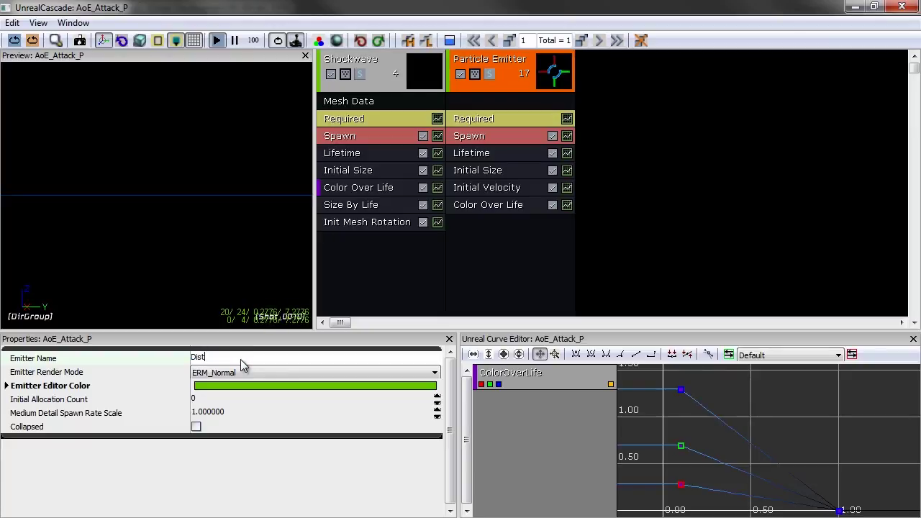
text(ortionSphere)
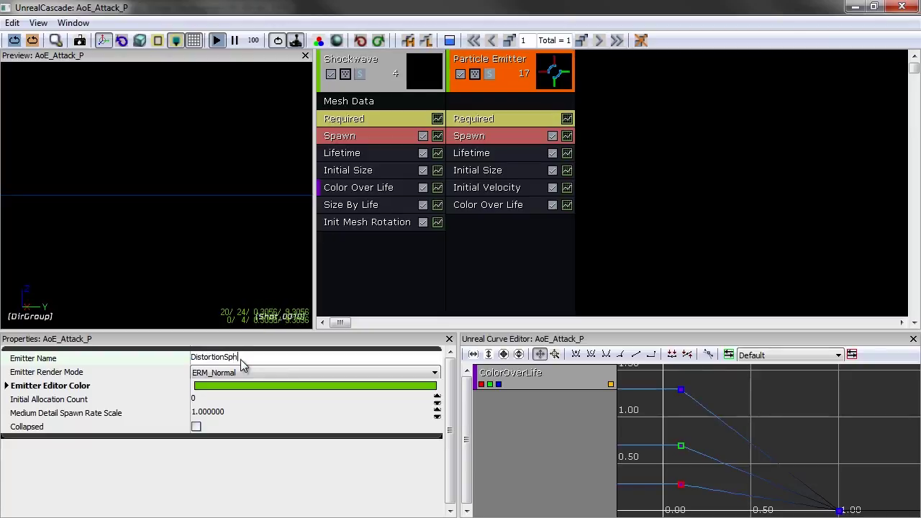
key(Return)
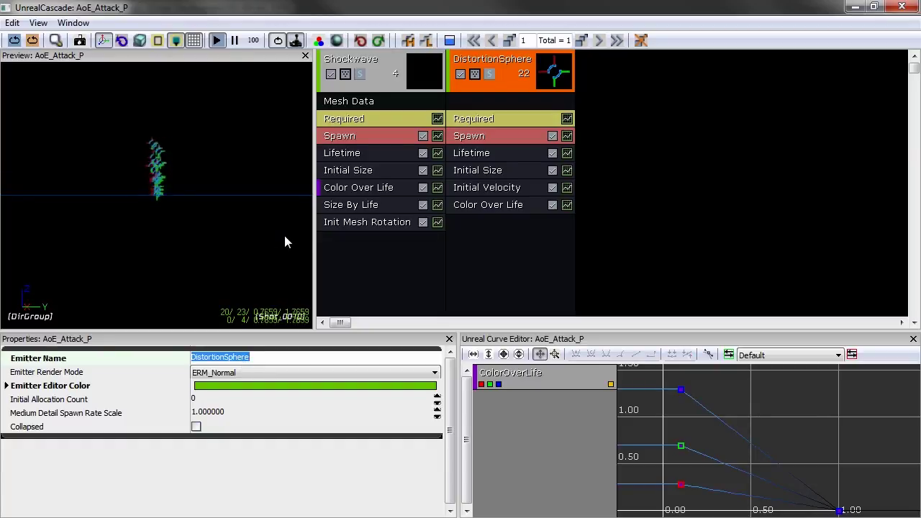
- Set Emitter Loops to 1 in Required and delete the Initial Velocity module
click(487, 119)
scroll(211, 448, down, 2)
drag(450, 404, 460, 439)
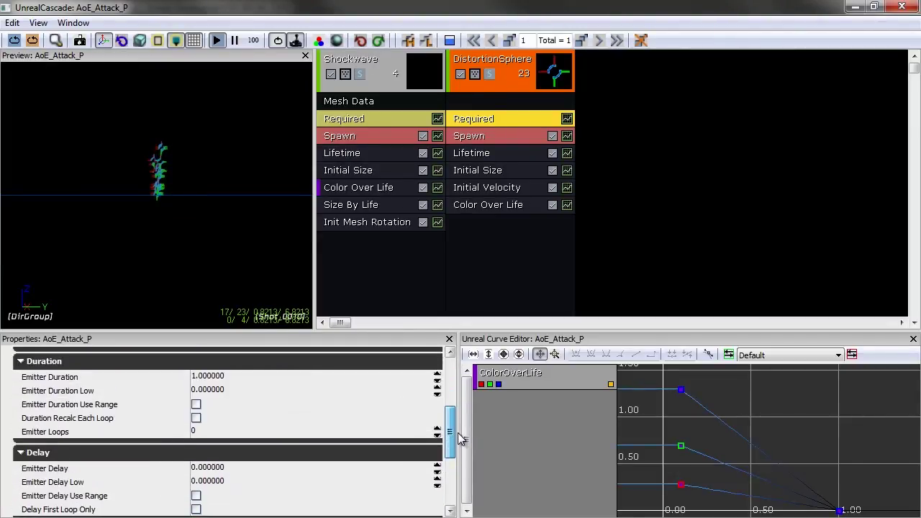
click(220, 434)
text(1)
key(Return)
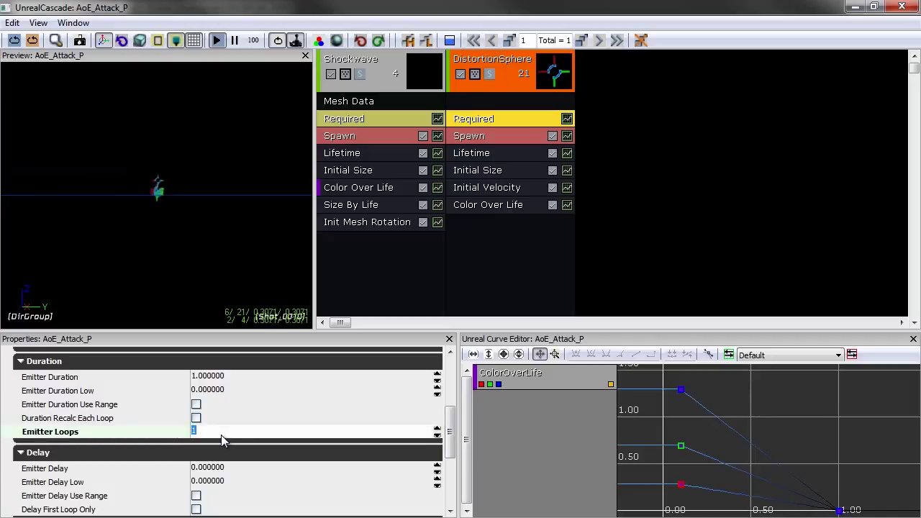
click(484, 189)
key(Delete)
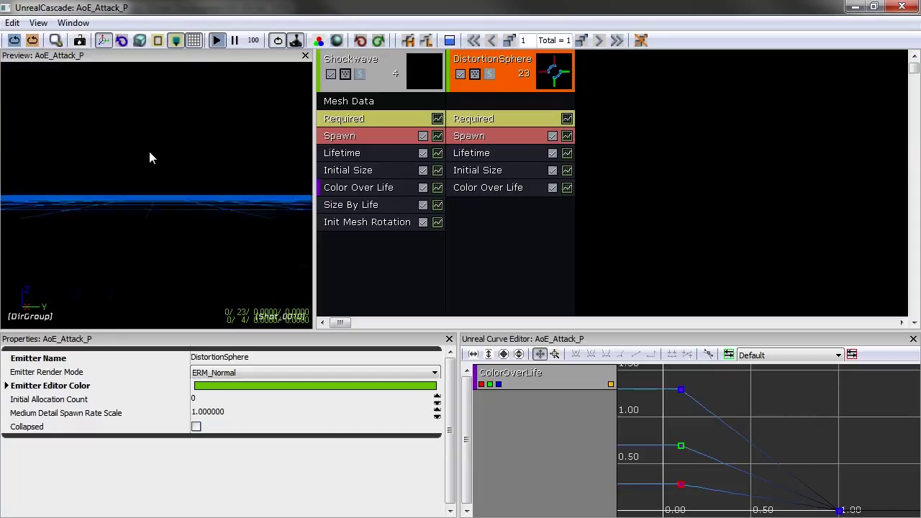
- Convert DistortionSphere into a mesh emitter
right_click(498, 218)
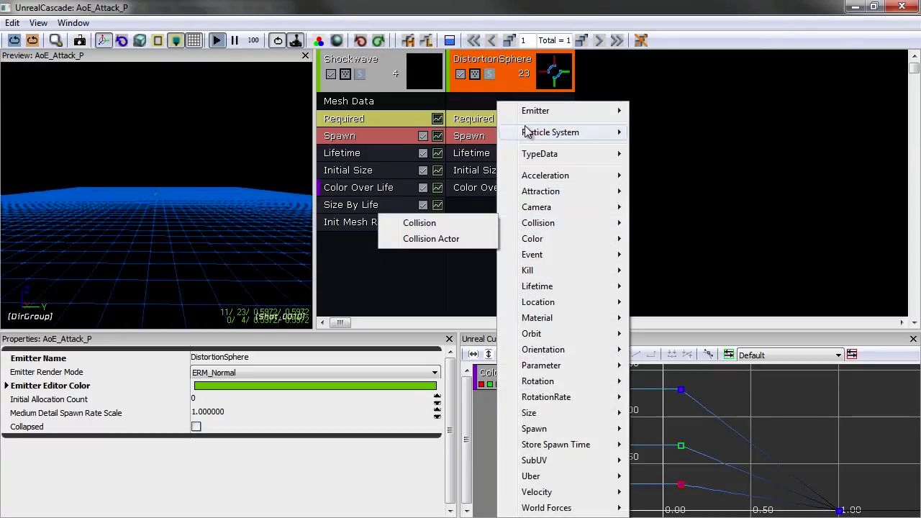
mouse_move(532, 137)
mouse_move(539, 154)
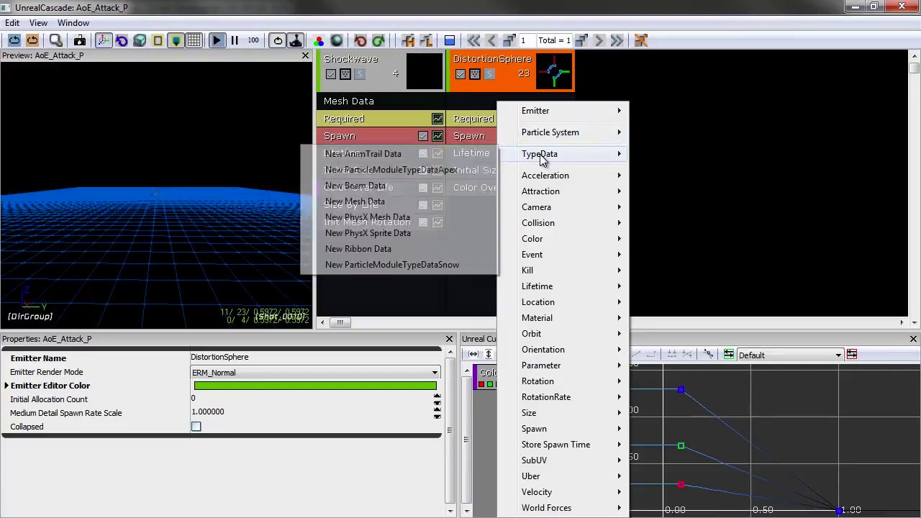
click(377, 206)
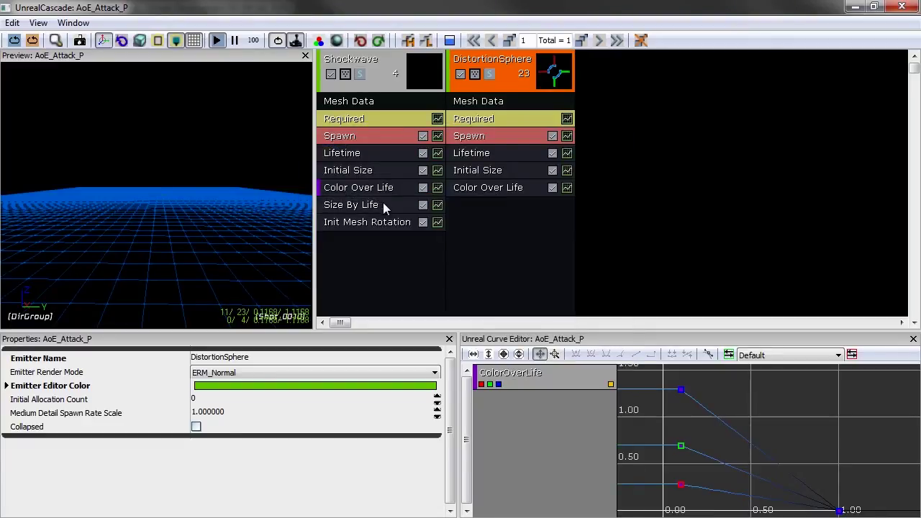
- Set the Mesh Data's Mesh to FX_Sphere_ST from the Meshes group
click(472, 100)
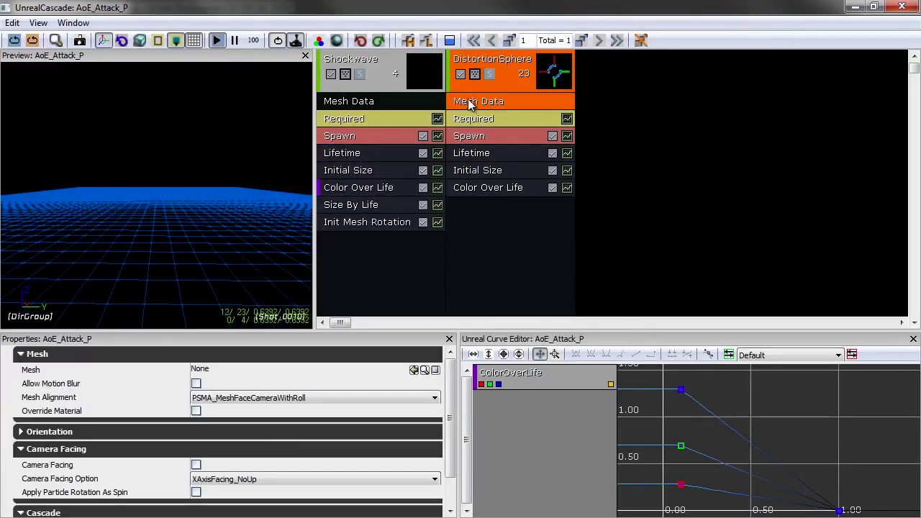
double_click(381, 11)
drag(381, 11, 0, 28)
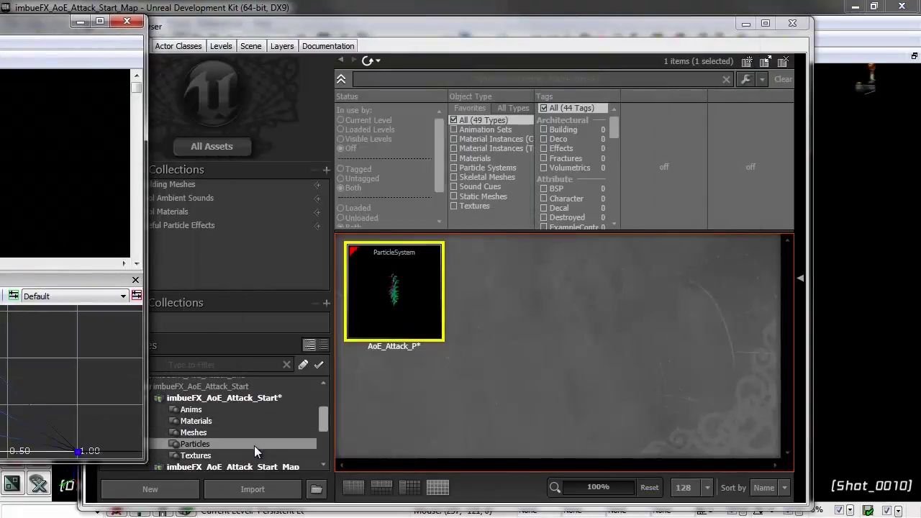
click(216, 434)
click(525, 310)
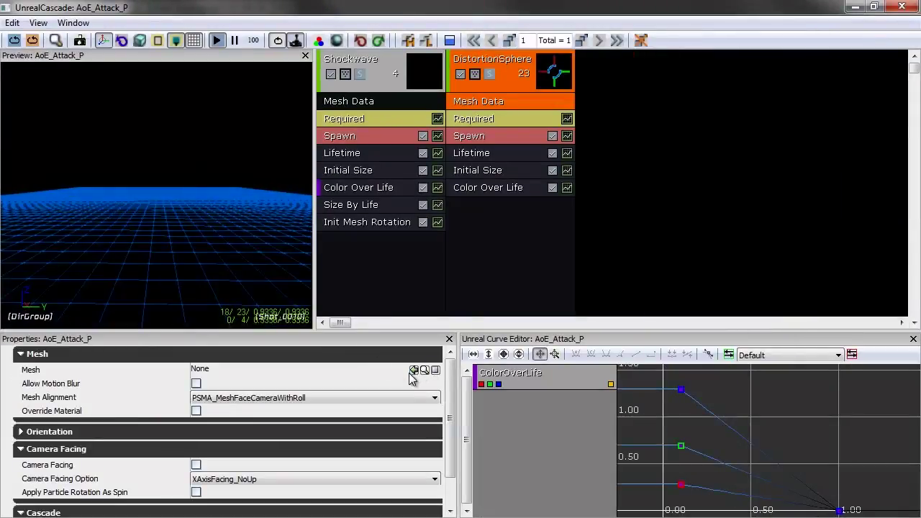
click(413, 370)
drag(175, 169, 147, 67)
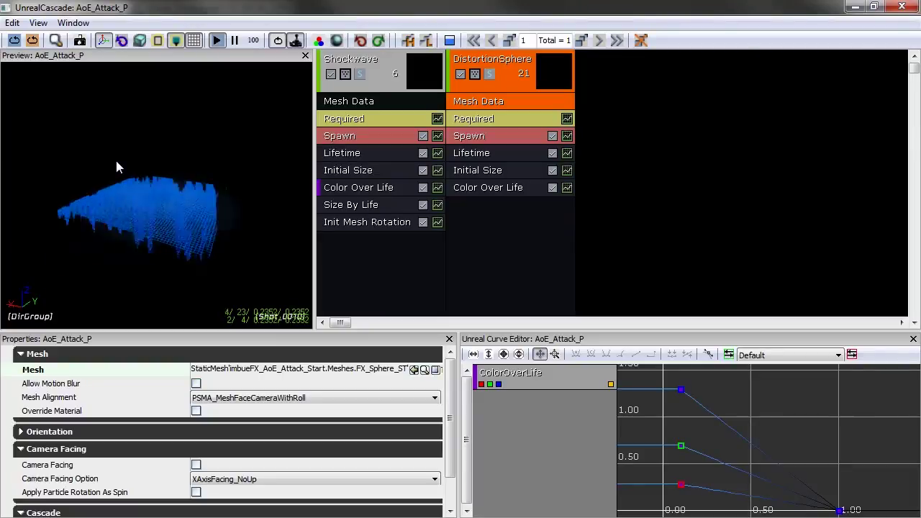
- Make Initial Size a DistributionVectorConstant with Locked Axes EDVLF_XYZ
click(499, 171)
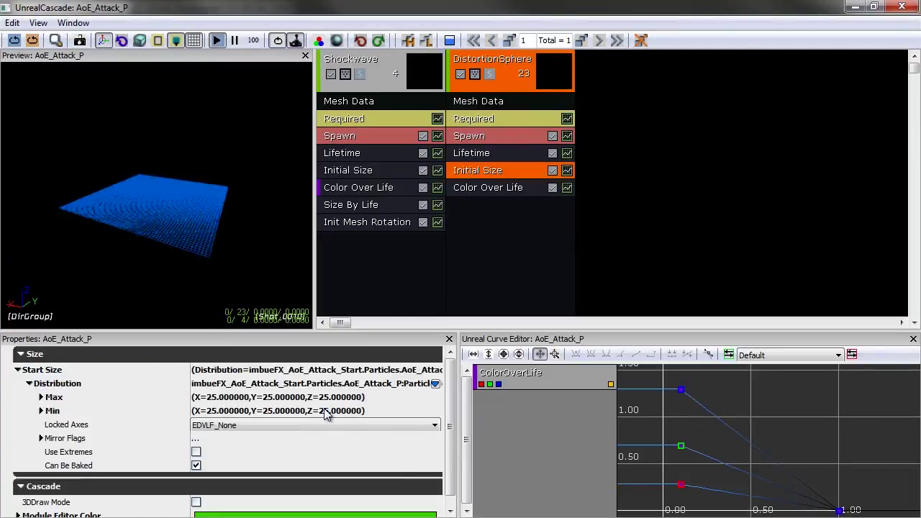
click(435, 384)
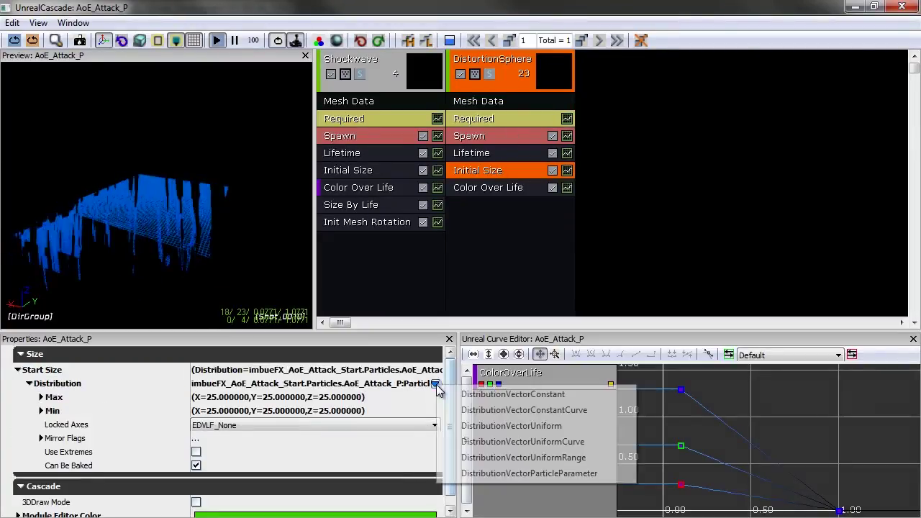
click(481, 400)
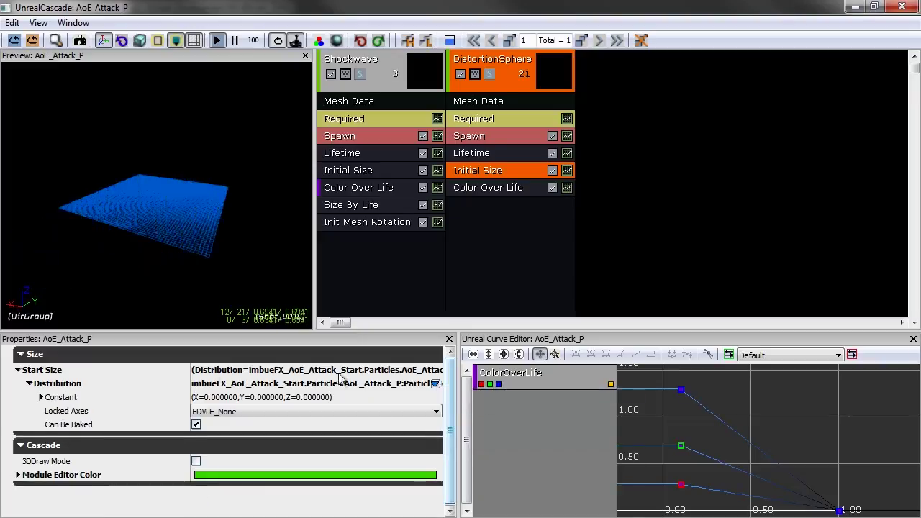
double_click(68, 400)
click(216, 410)
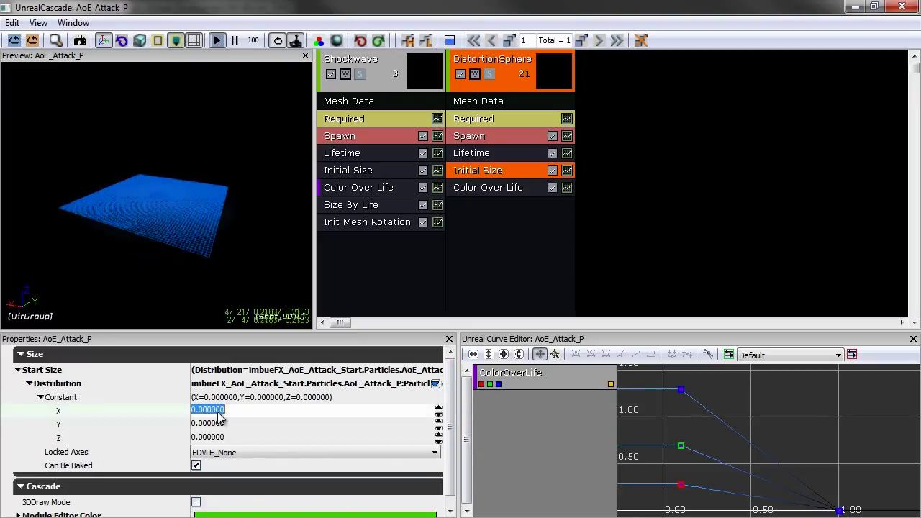
click(223, 452)
click(215, 506)
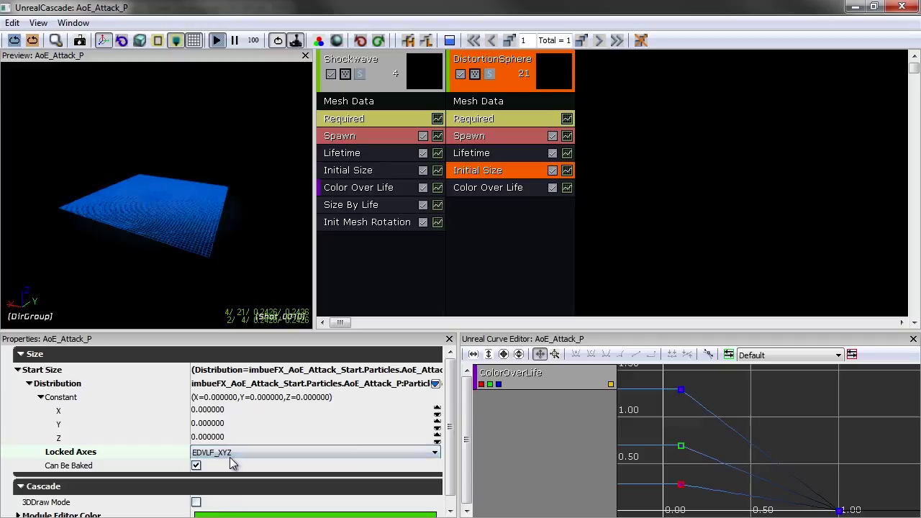
- Enter 13 as the constant Initial Size X value
click(229, 411)
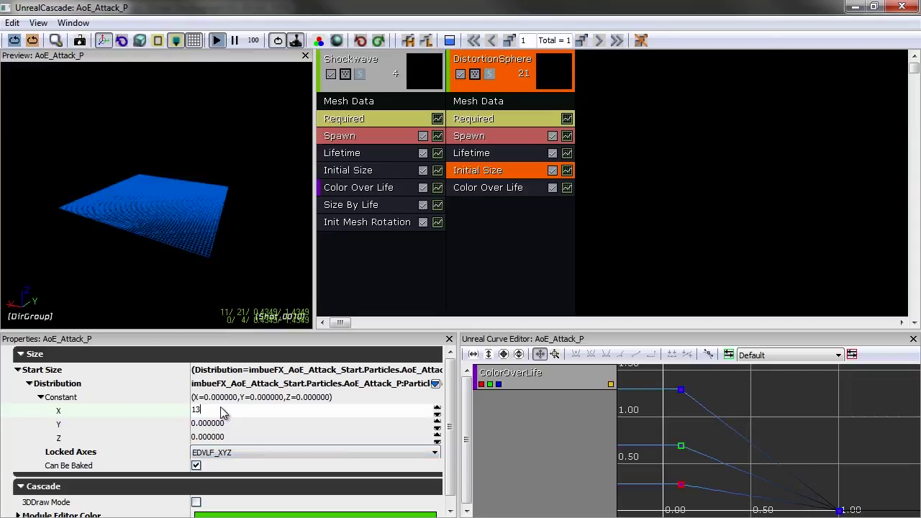
text(13)
key(Return)
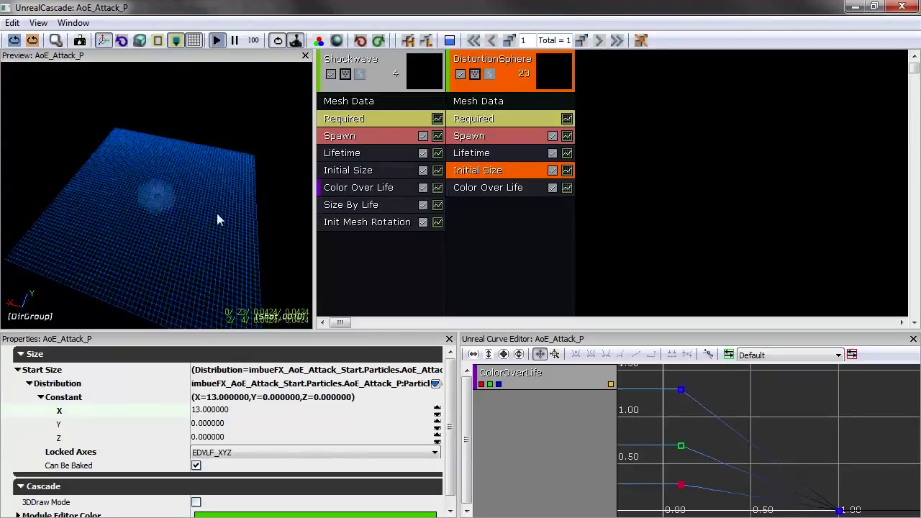
right_click(493, 208)
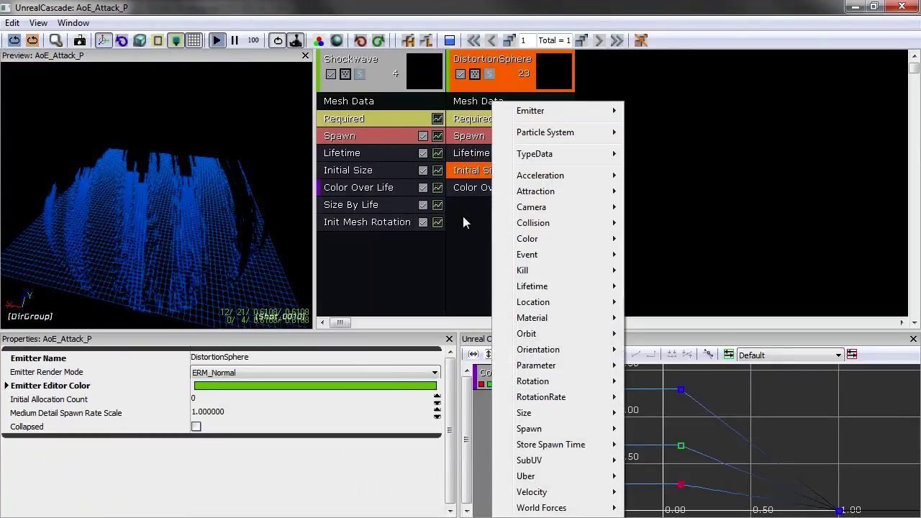
click(470, 214)
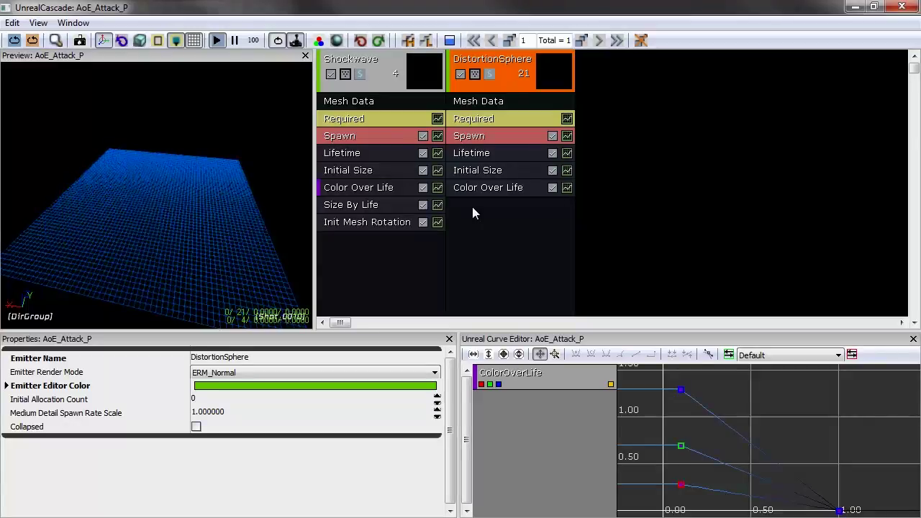
- Add a Size By Life module to DistortionSphere
right_click(472, 207)
mouse_move(522, 415)
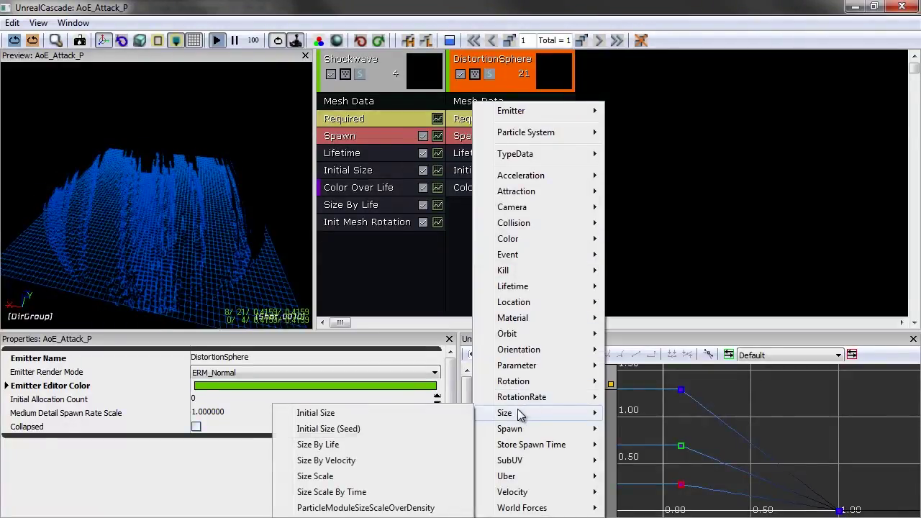
click(364, 445)
click(463, 205)
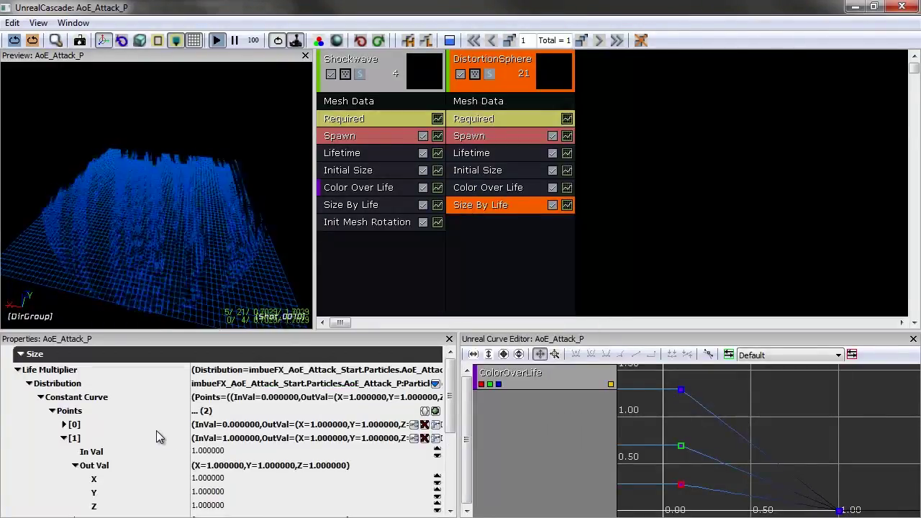
- Set the first curve point's Out Val X, Y and Z to 0
click(64, 438)
click(64, 424)
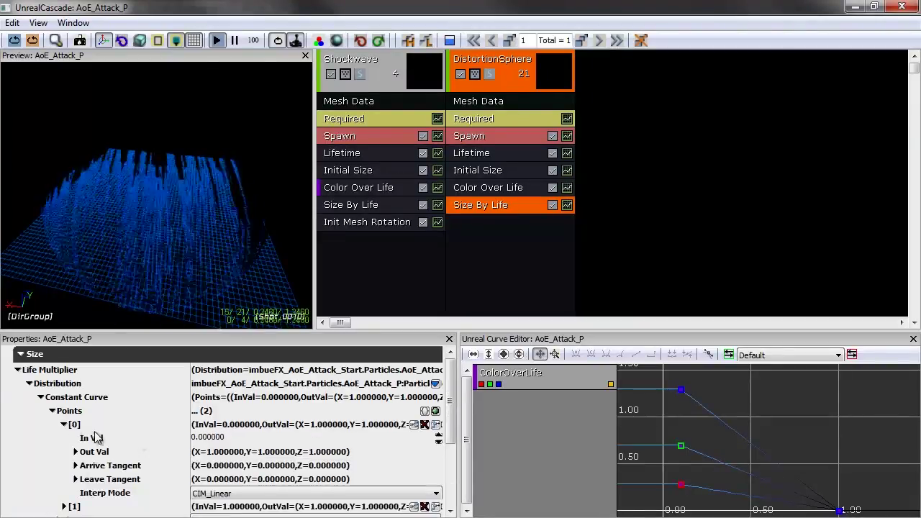
scroll(446, 392, down, 1)
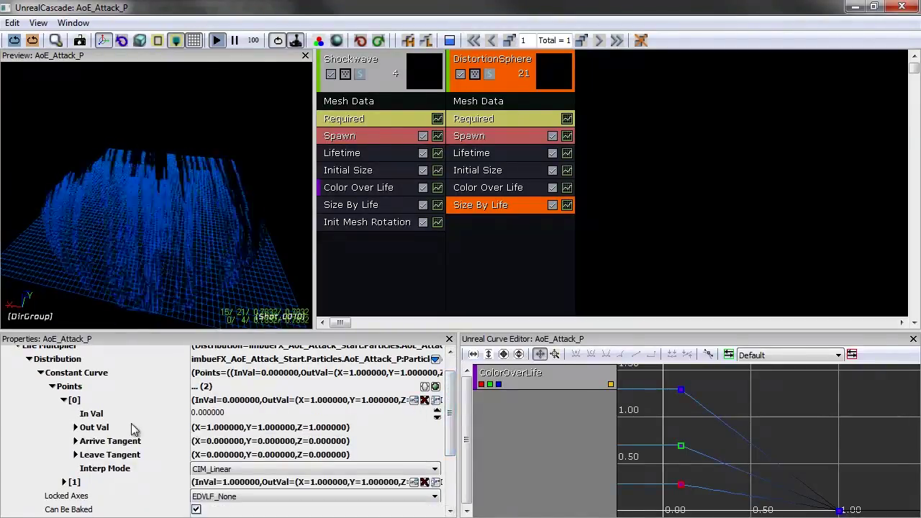
click(75, 427)
click(216, 440)
text(0)
key(Tab)
text(0)
key(Tab)
text(0)
key(Return)
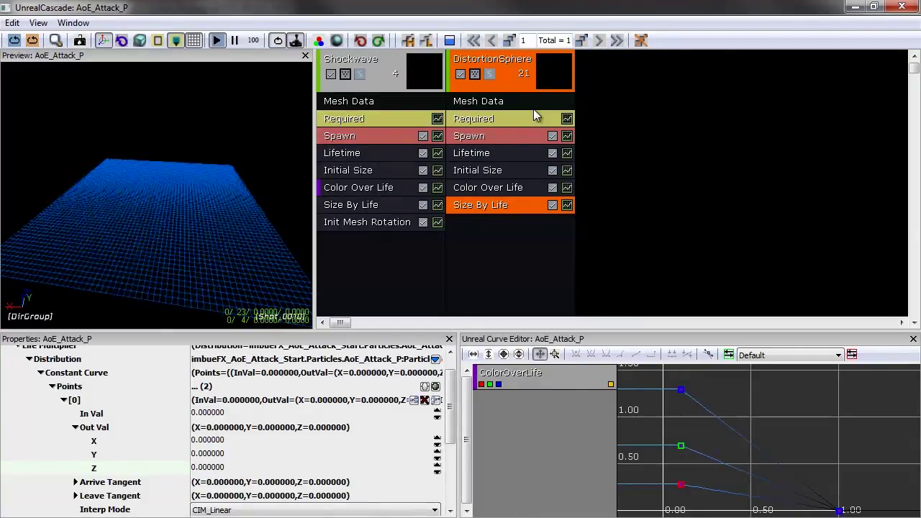
click(496, 137)
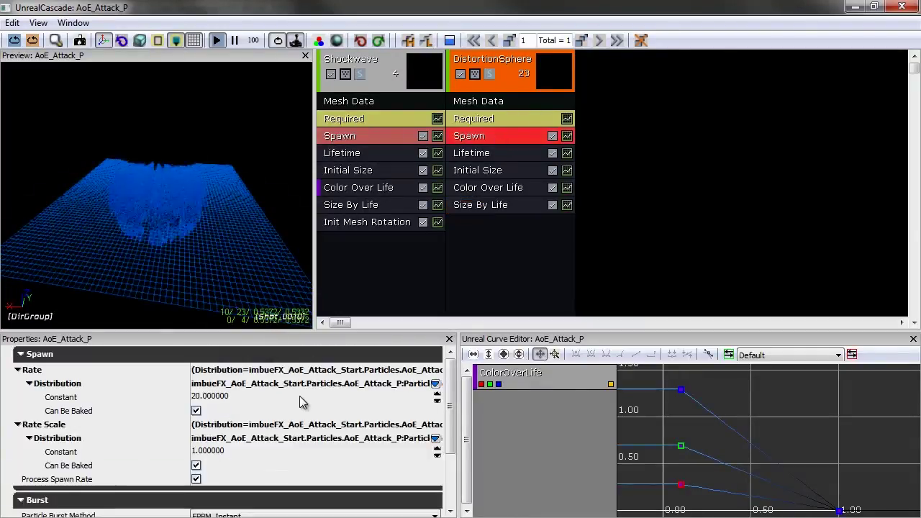
- Set DistortionSphere's spawn Rate Constant to 0
click(236, 398)
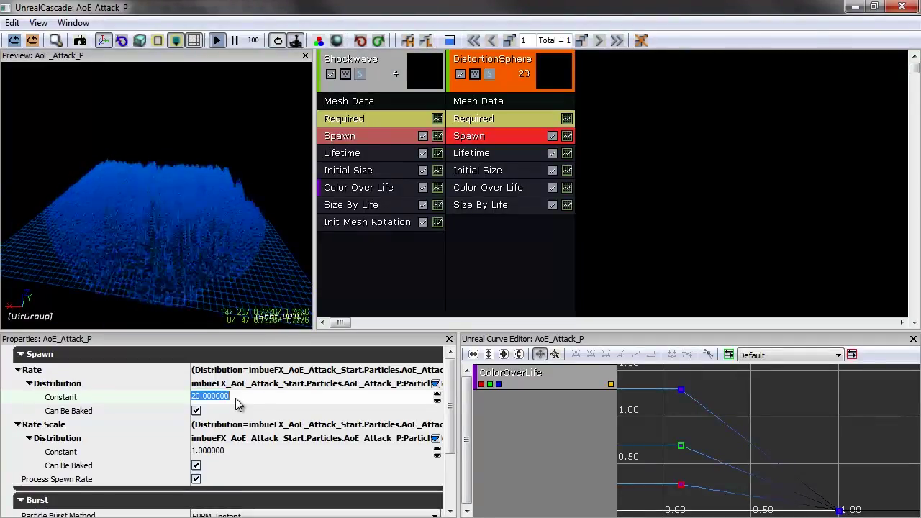
text(0)
key(Return)
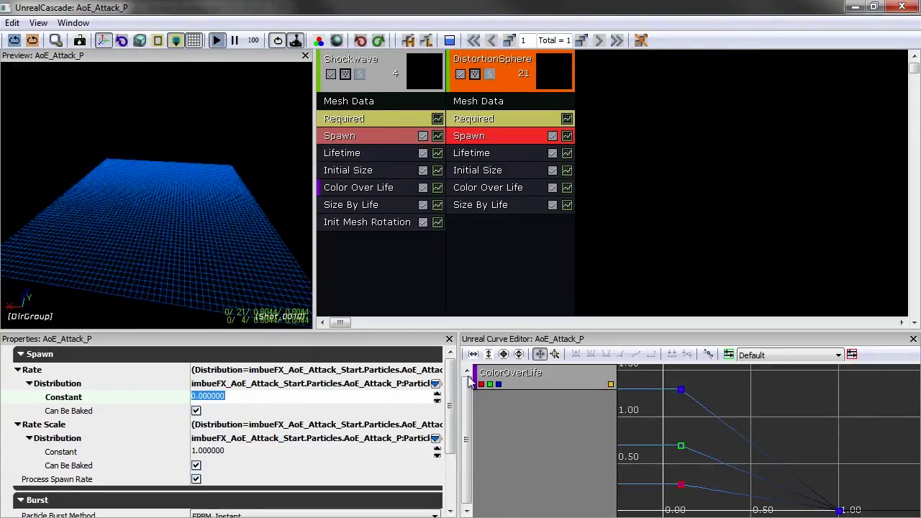
- Set Burst List [0] Count to 1, then compare with Shockwave's lifetime value
drag(452, 385, 452, 460)
double_click(92, 439)
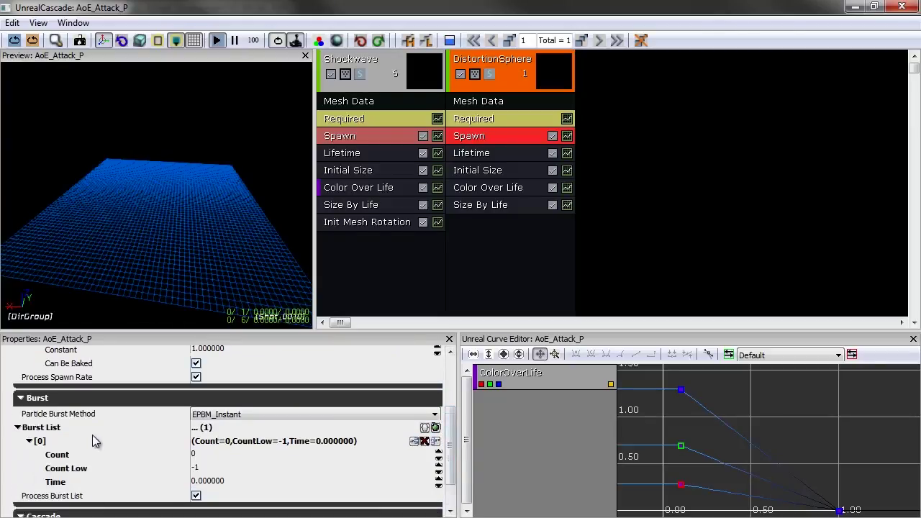
click(227, 456)
text(1)
key(Return)
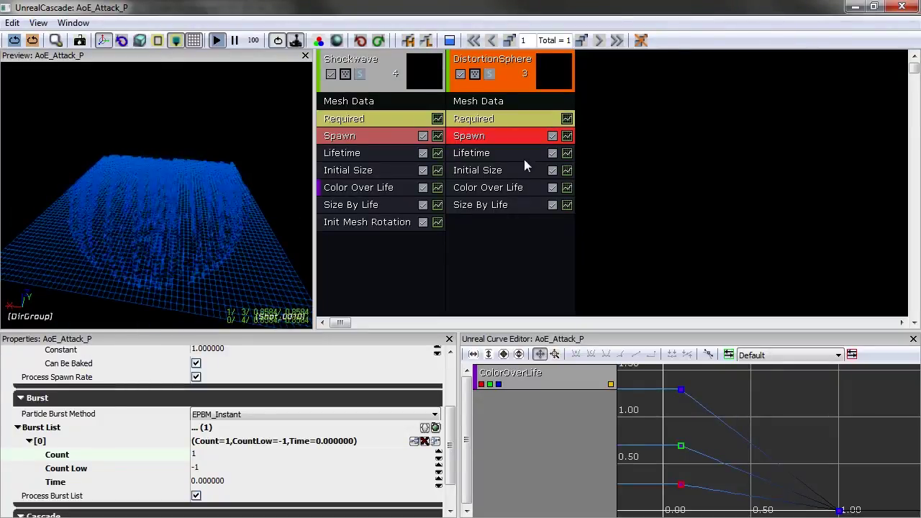
click(477, 154)
click(376, 154)
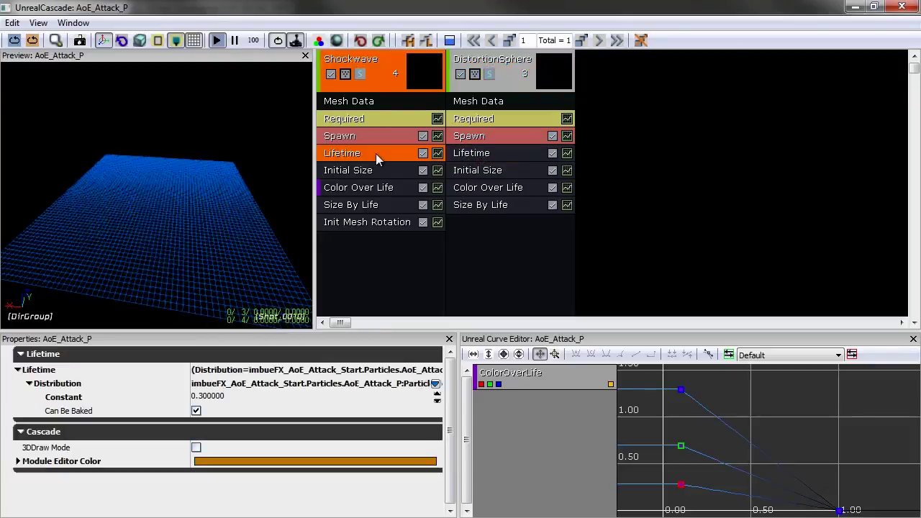
- Switch DistortionSphere's Lifetime to a DistributionFloatConstant of 0.28
click(483, 154)
click(435, 383)
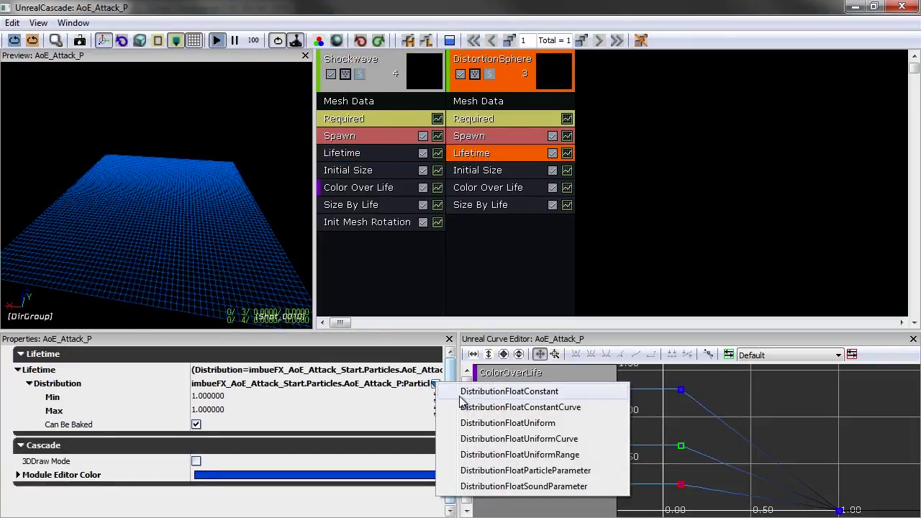
click(461, 394)
click(229, 400)
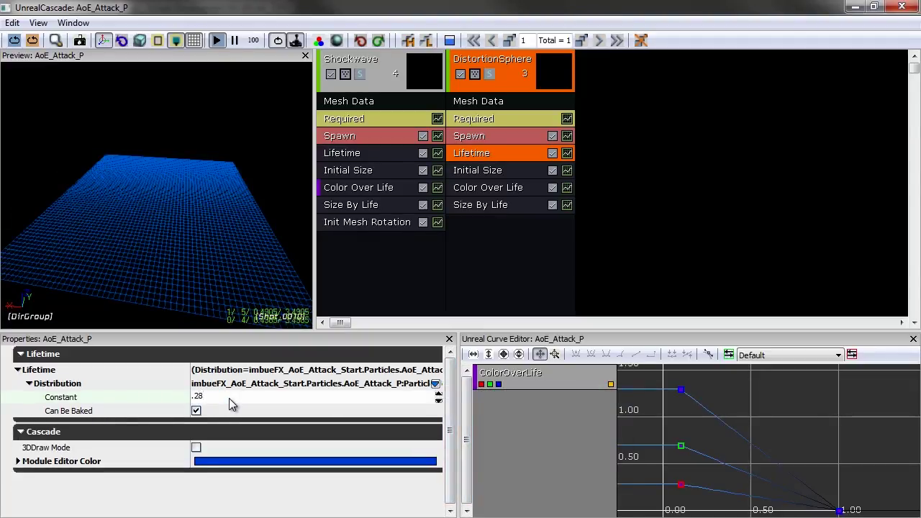
text(.28)
key(Return)
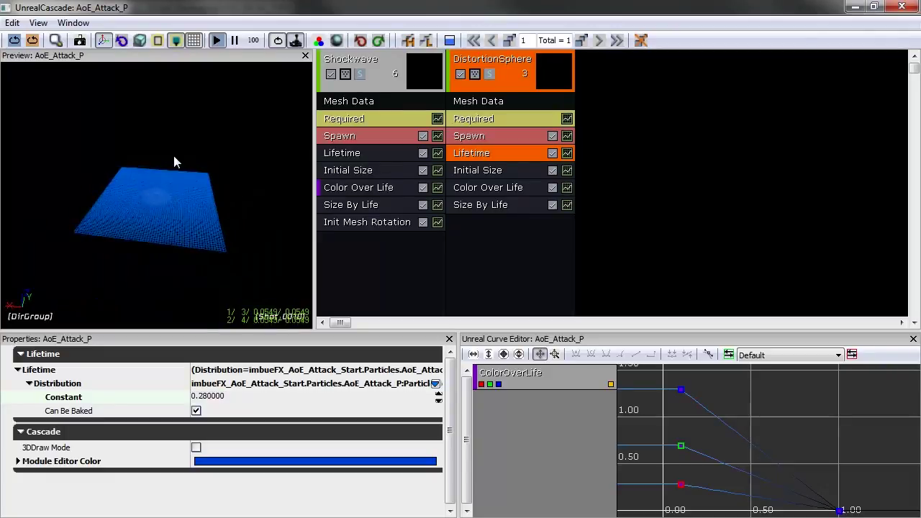